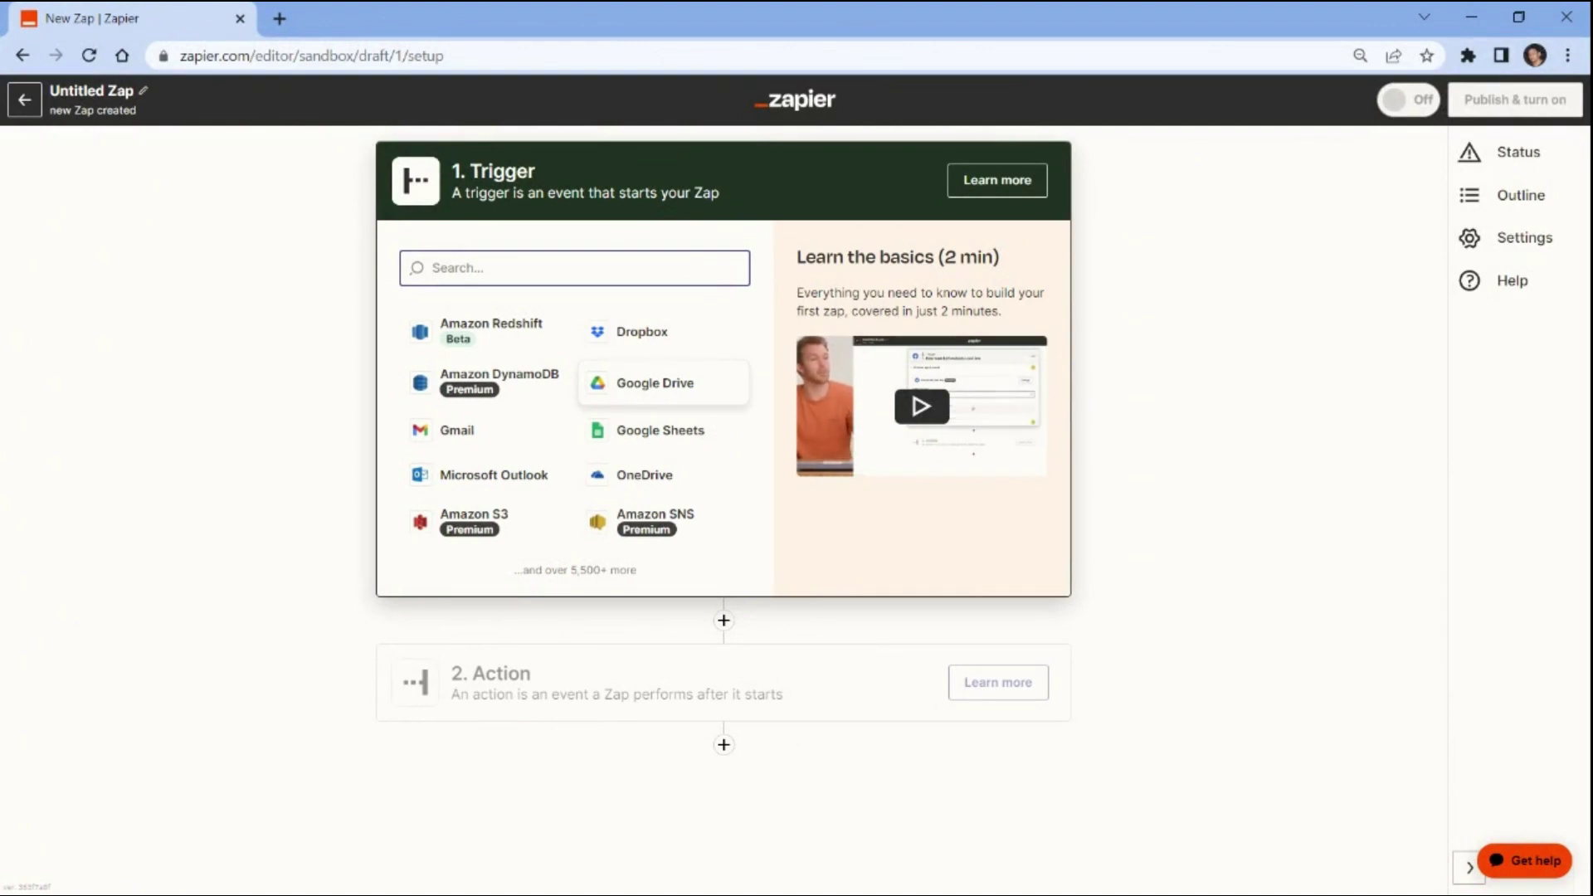
Set a Google Drive 'New File in Folder' trigger watching My Google Drive's Sample Files folder
{"action": "left_click", "coordinate": [643, 388]}
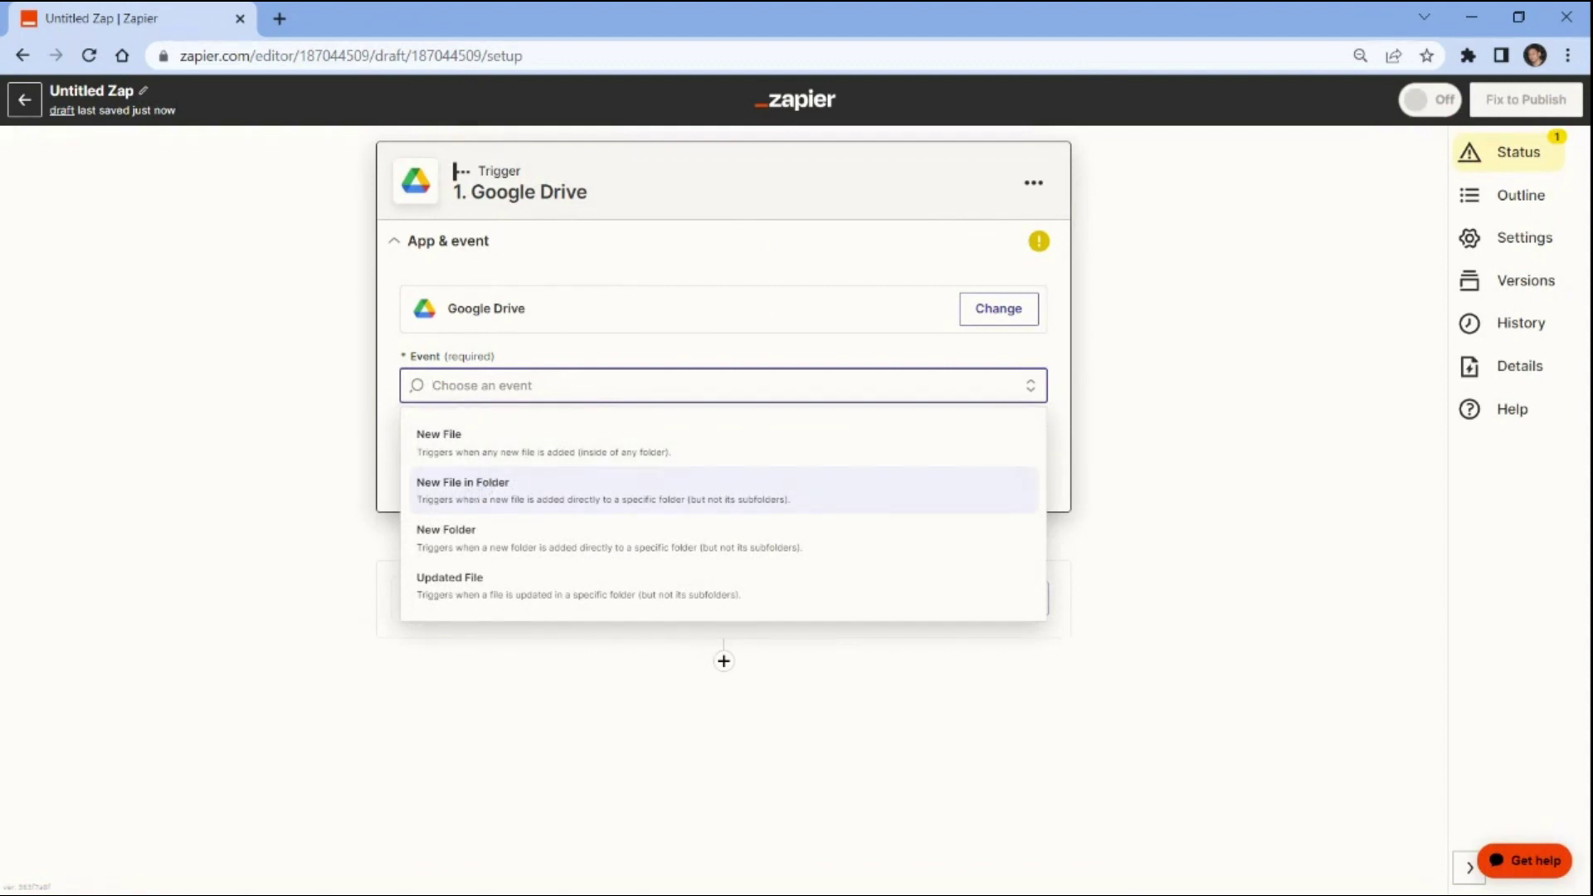
{"action": "left_click", "coordinate": [468, 494]}
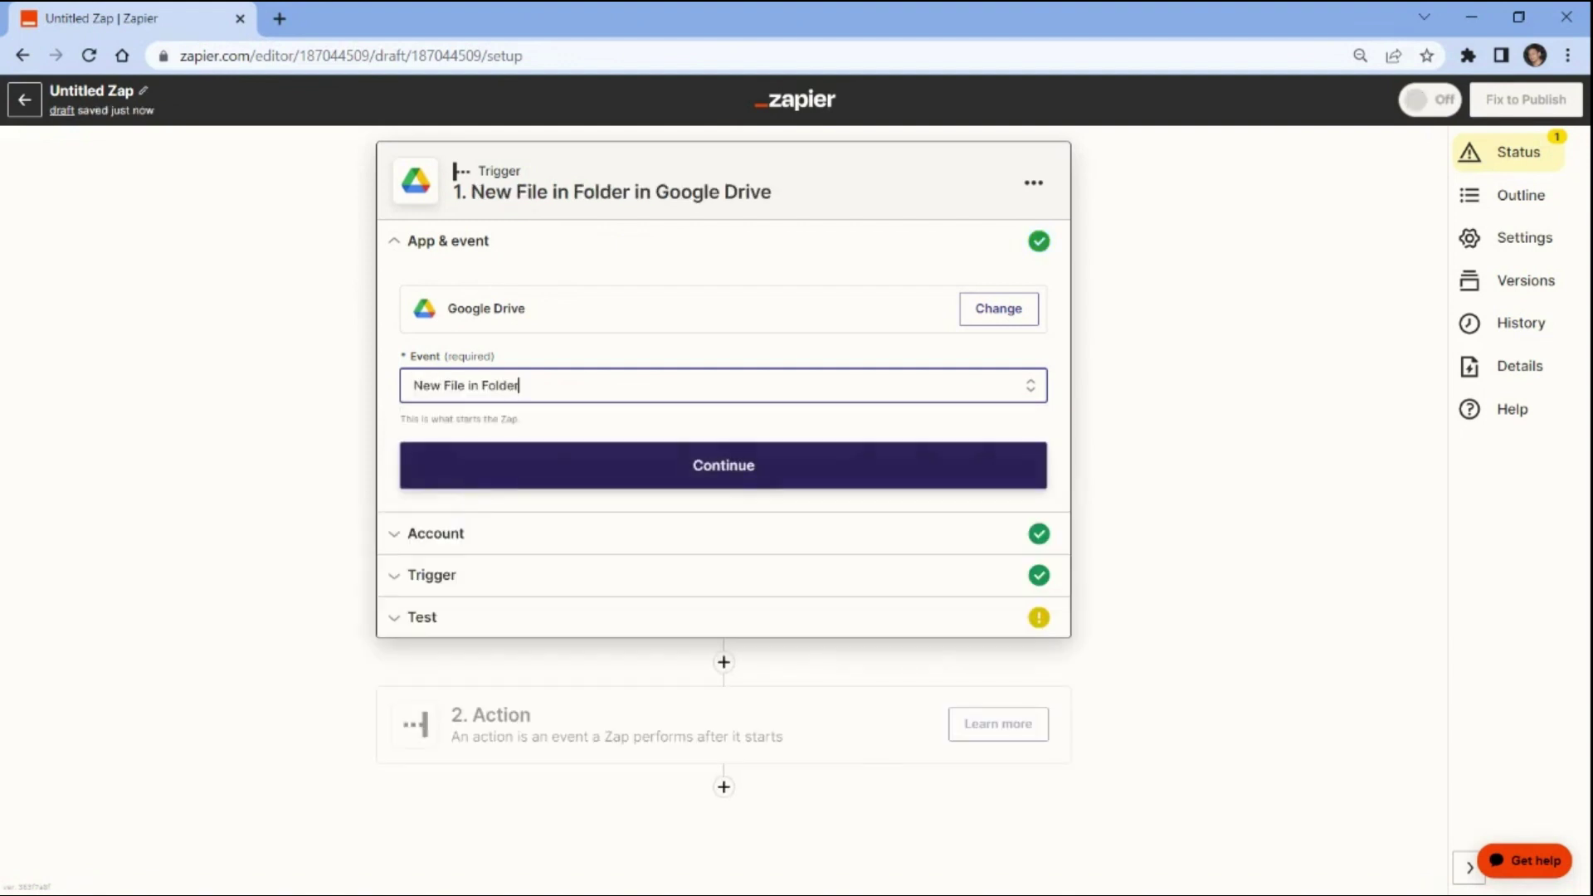
{"action": "left_click", "coordinate": [463, 480]}
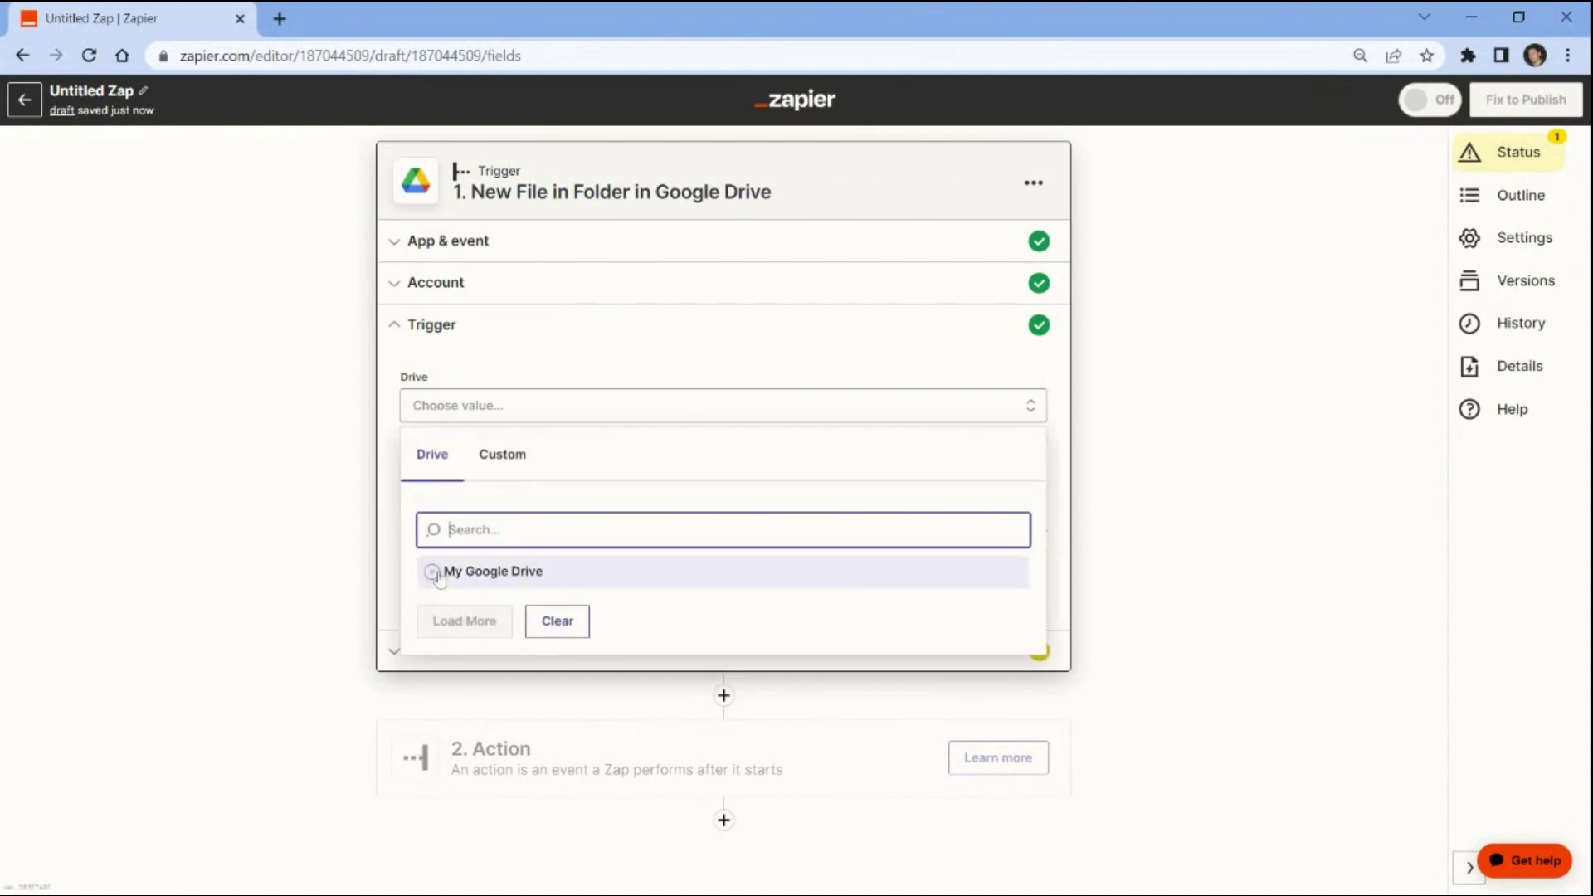
{"action": "left_click", "coordinate": [439, 571]}
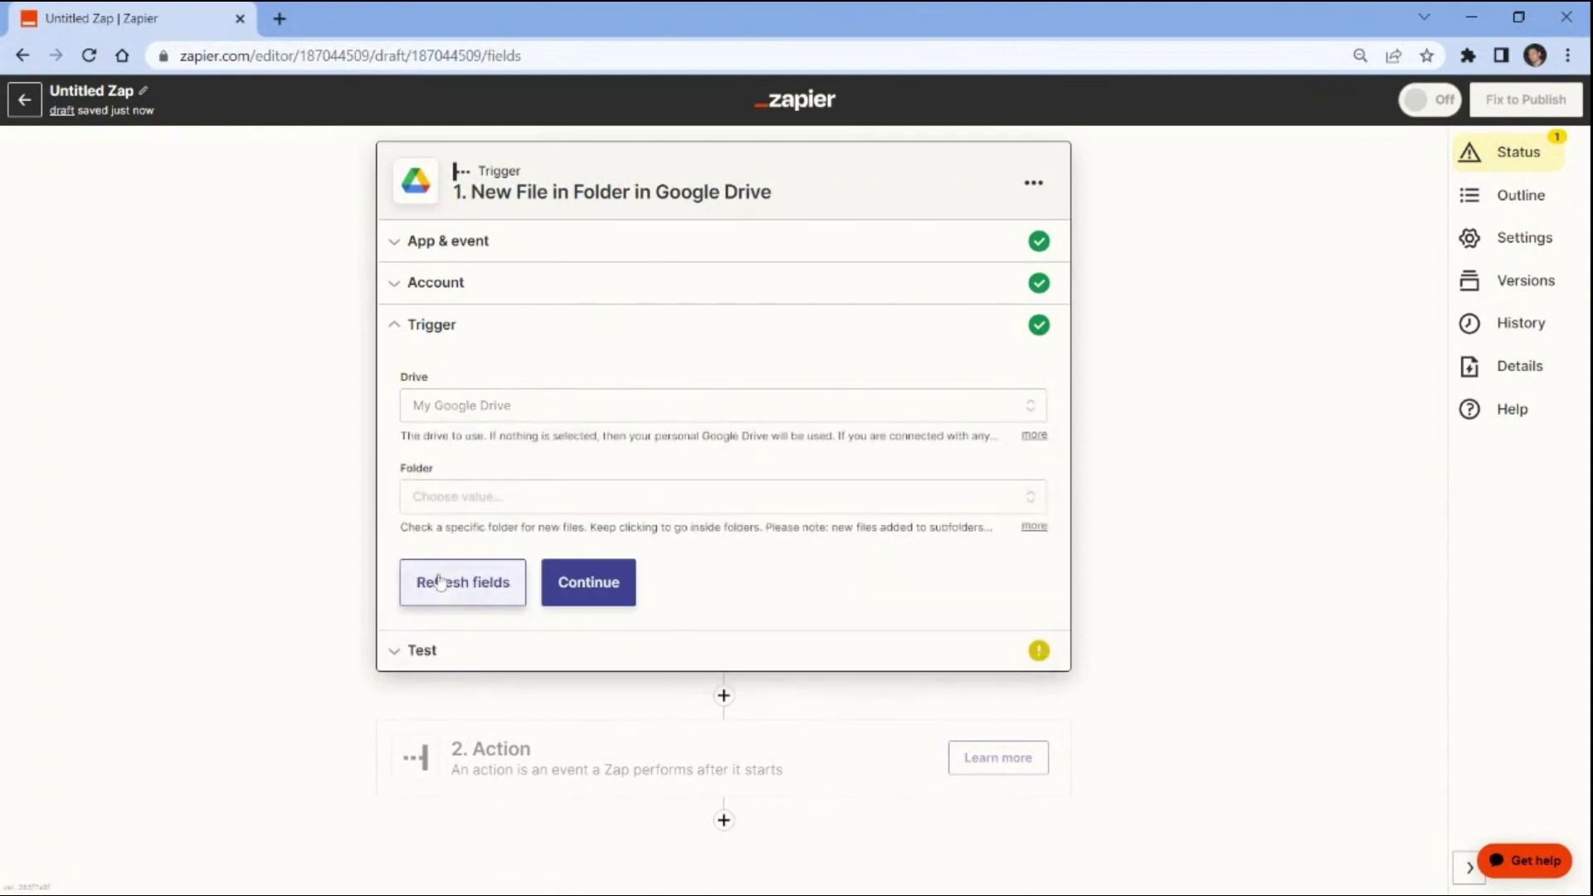
{"action": "left_click", "coordinate": [431, 501]}
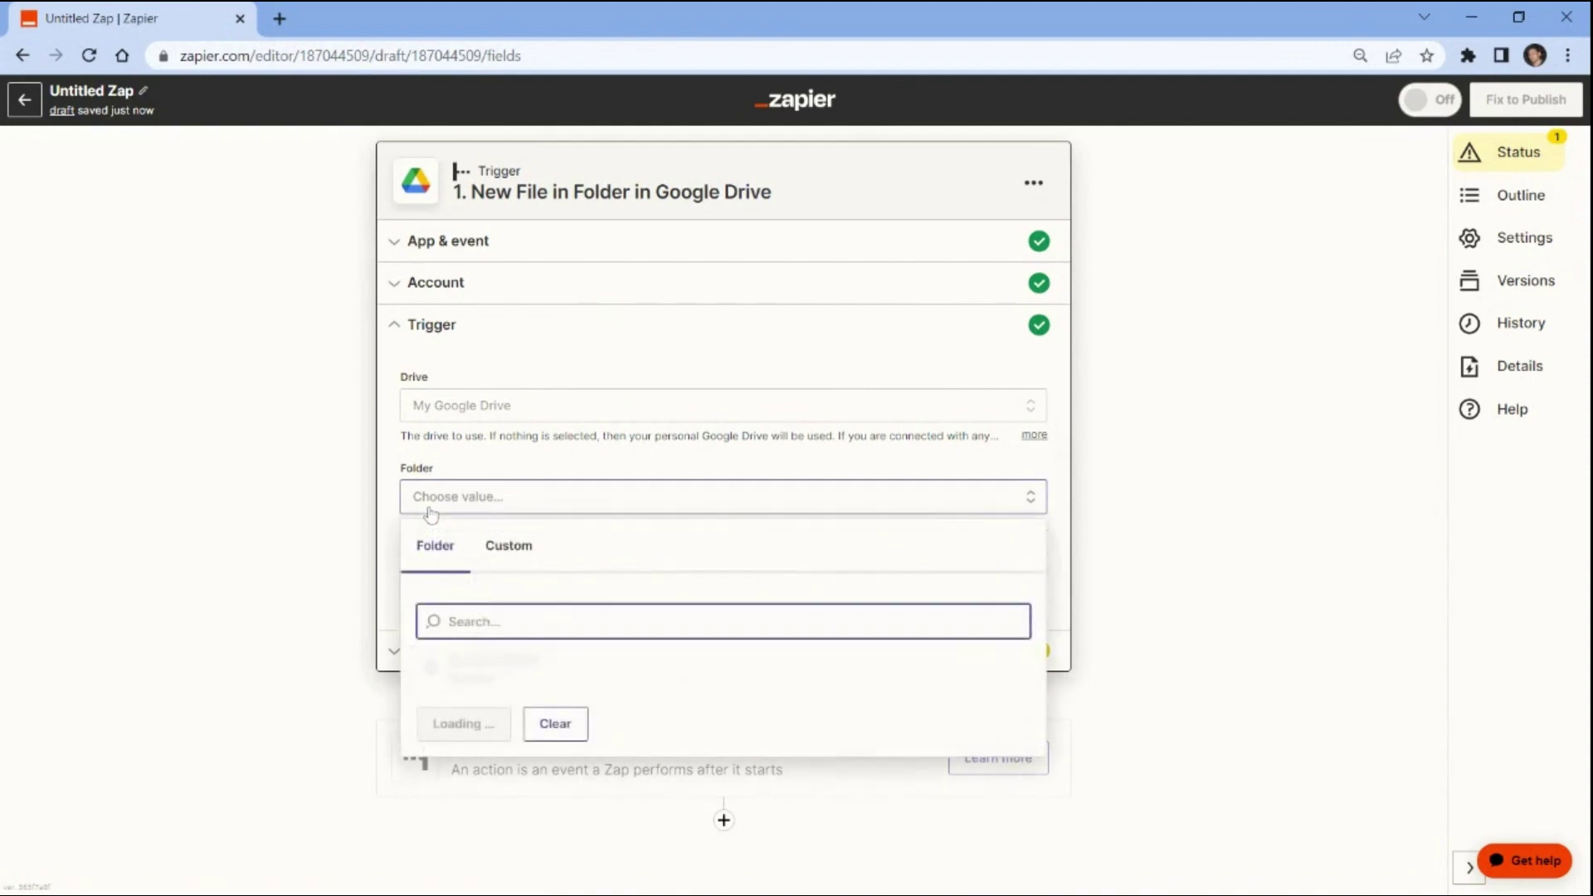
{"action": "type", "text": "sample"}
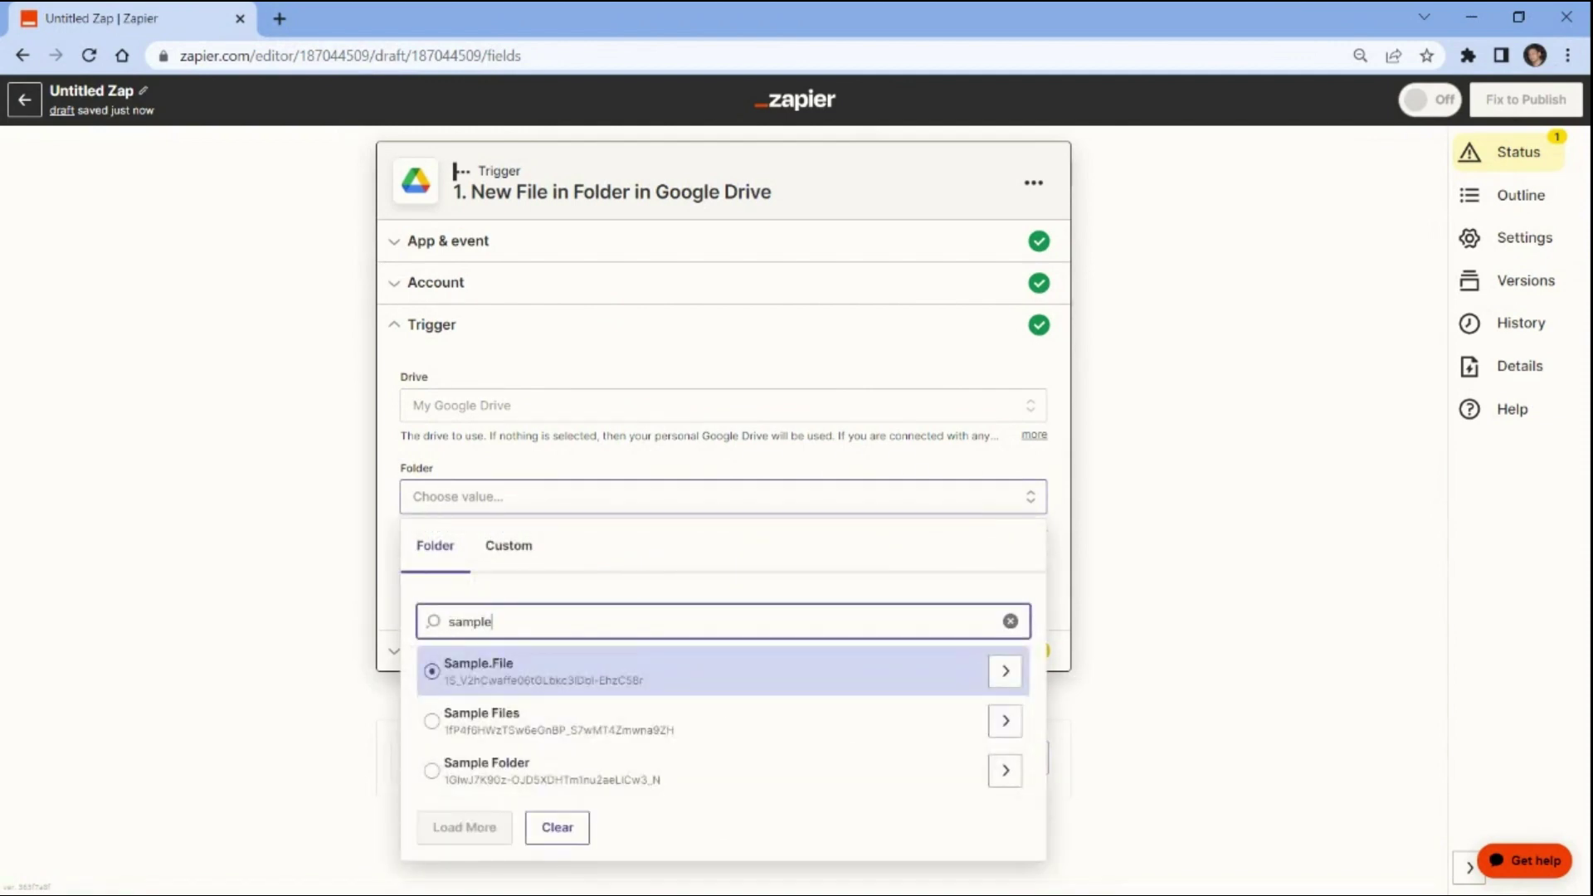
{"action": "left_click", "coordinate": [438, 722]}
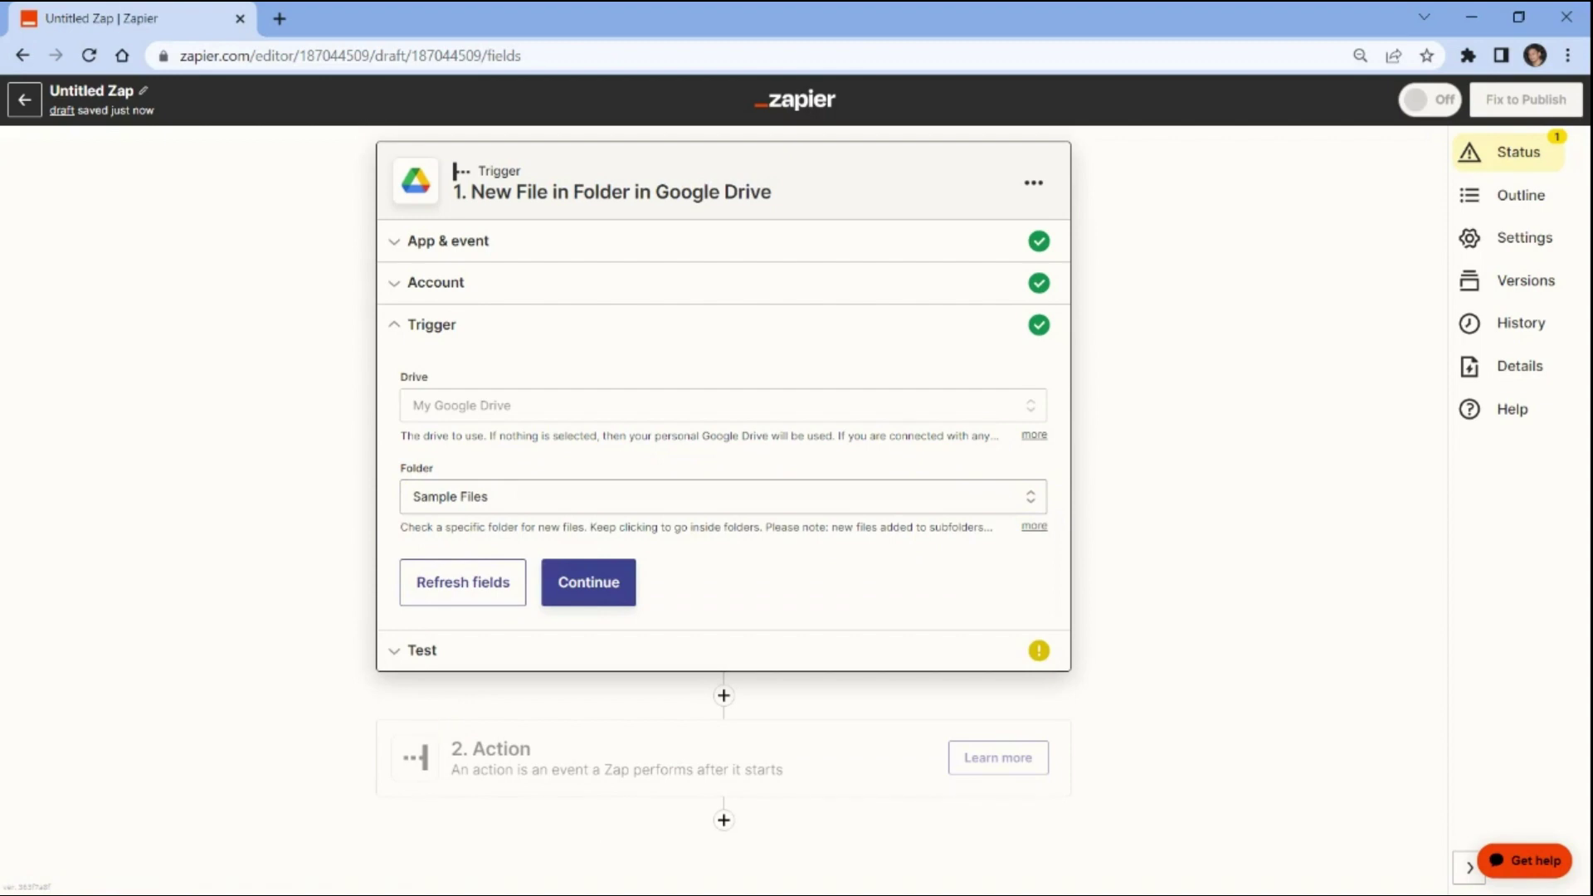
Test the trigger to fetch a sample file, then continue to the action step
{"action": "left_click", "coordinate": [607, 584]}
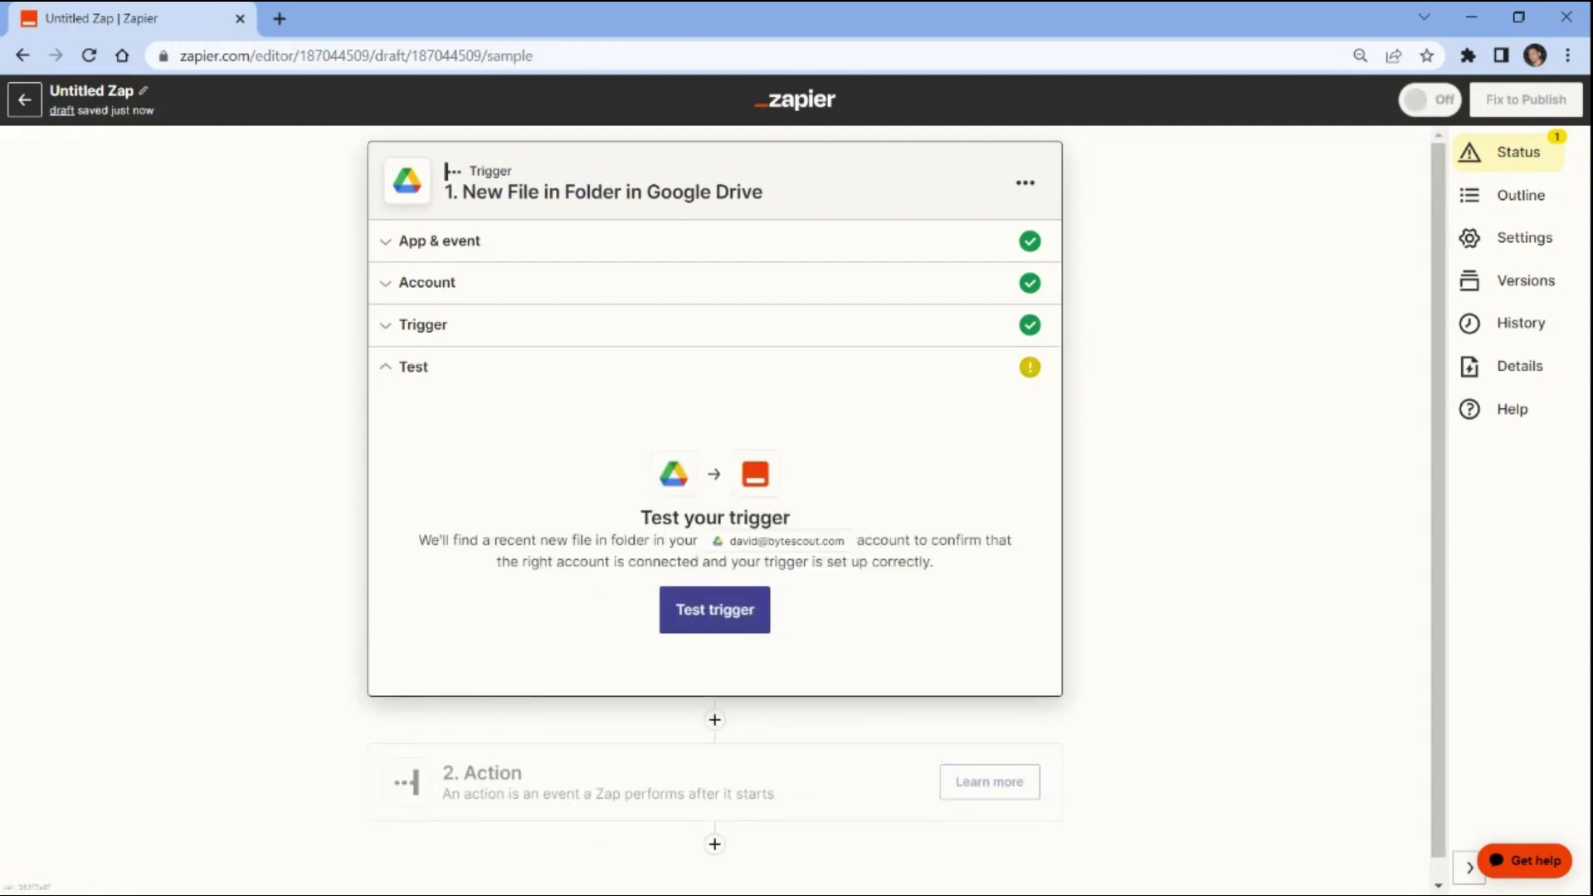
{"action": "left_click", "coordinate": [717, 611]}
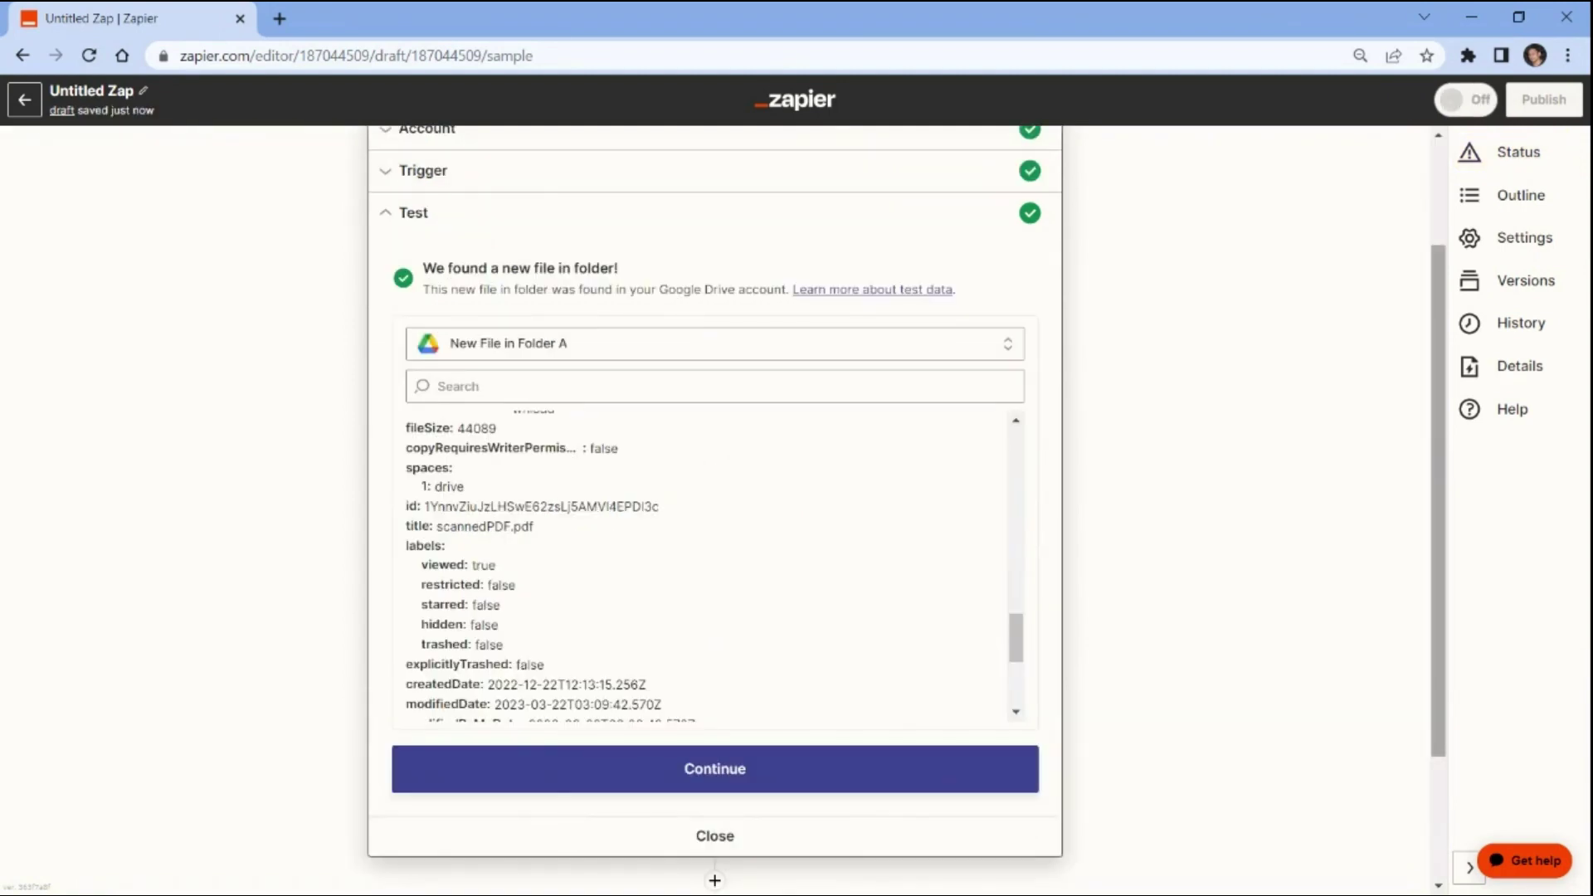
{"action": "left_click", "coordinate": [744, 771]}
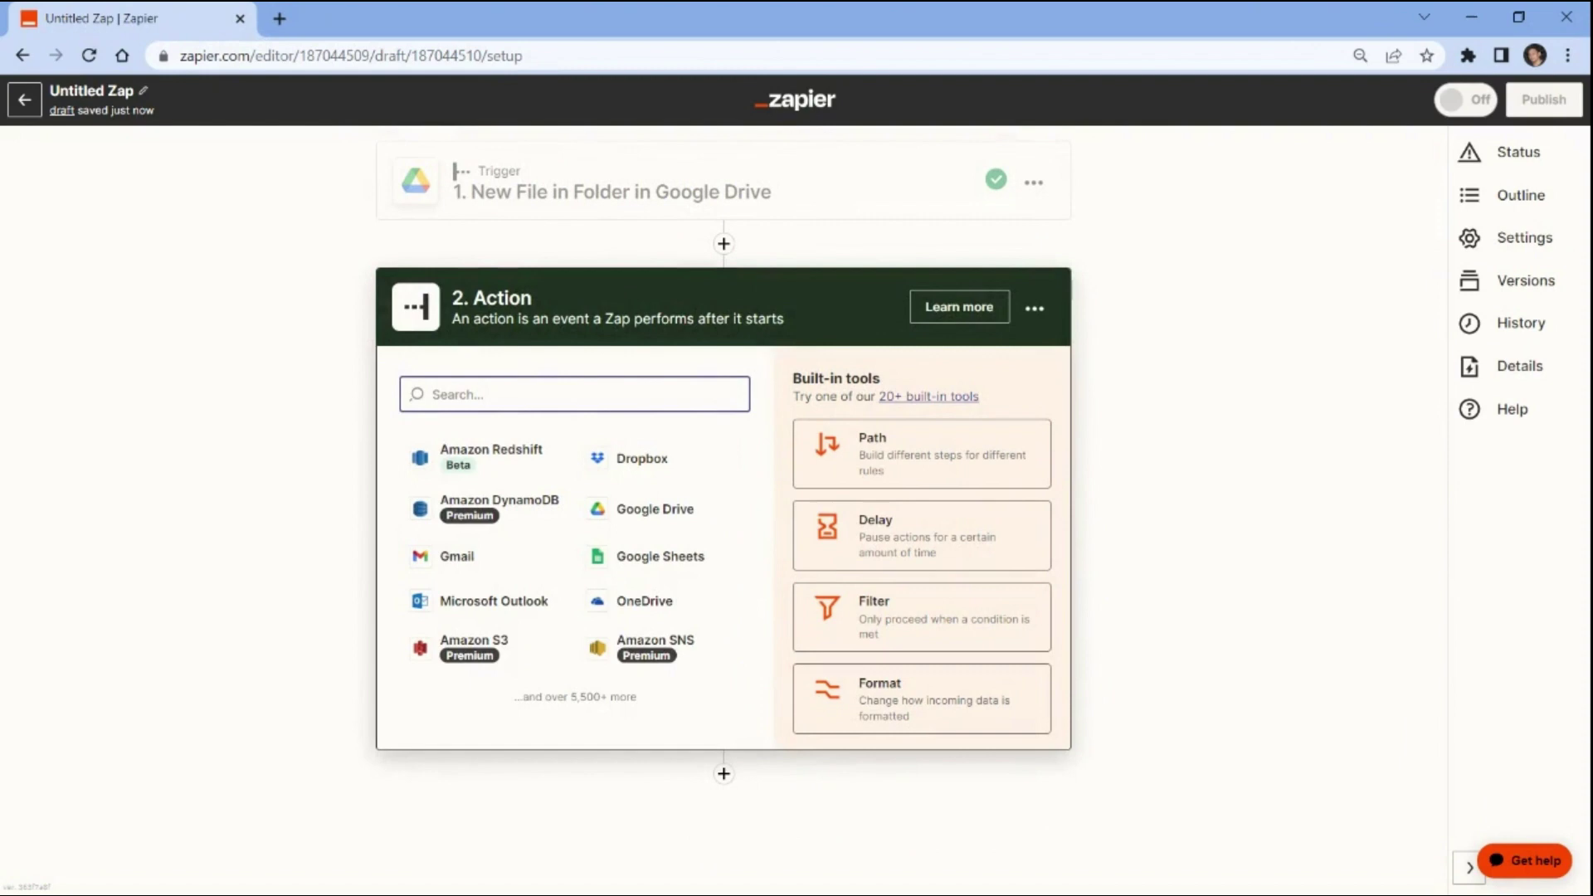
{"action": "type", "text": "pdf"}
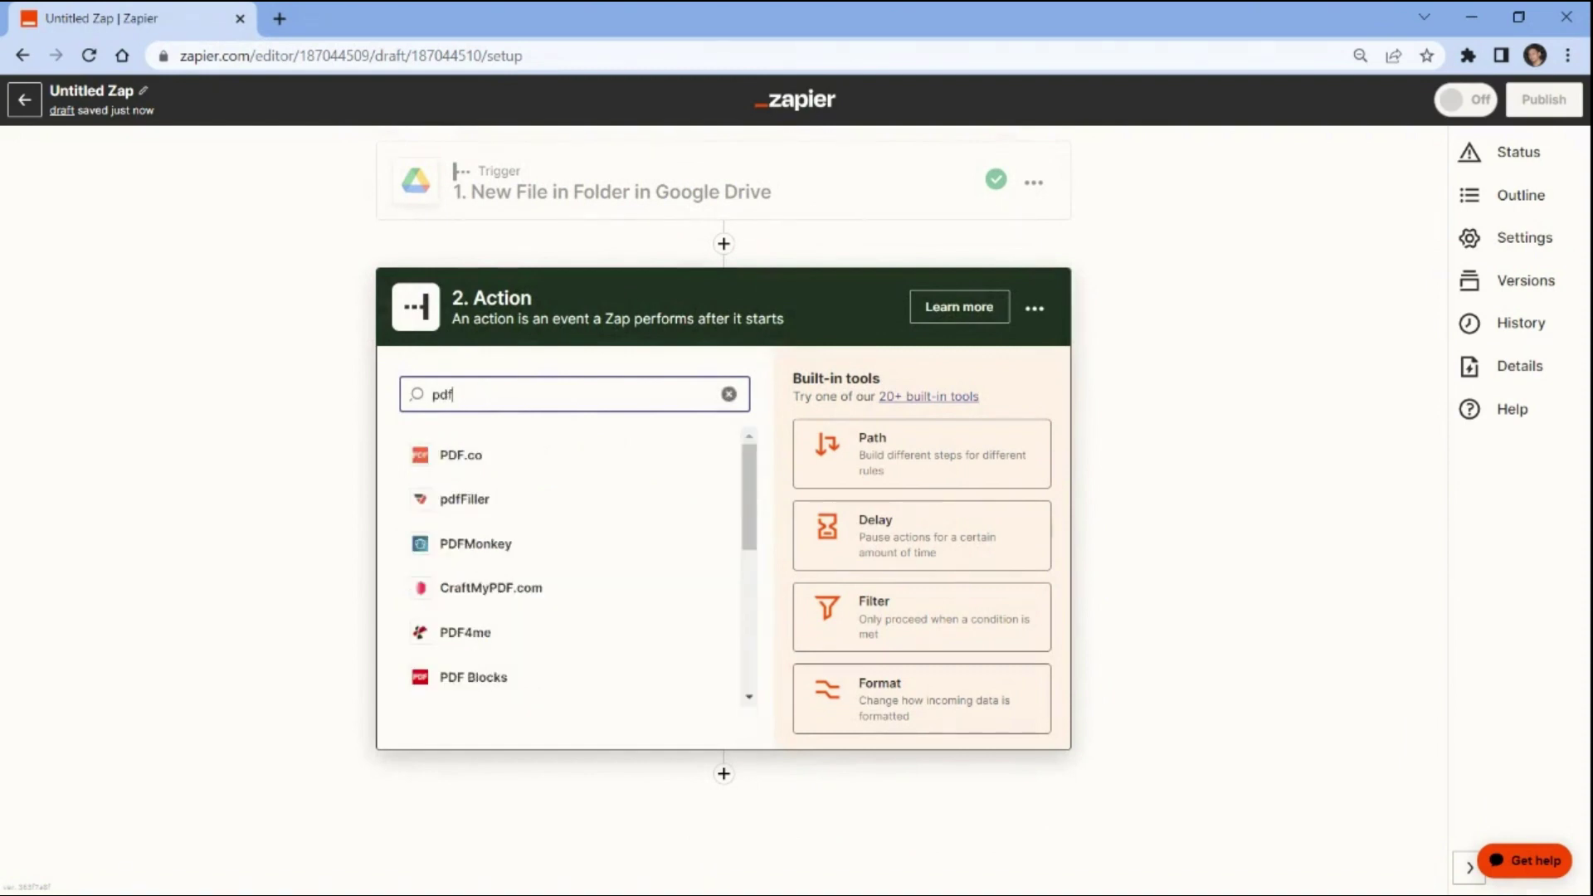
Choose PDF.co with the PDF to Anything Converter event and list the output format options
{"action": "left_click", "coordinate": [458, 465]}
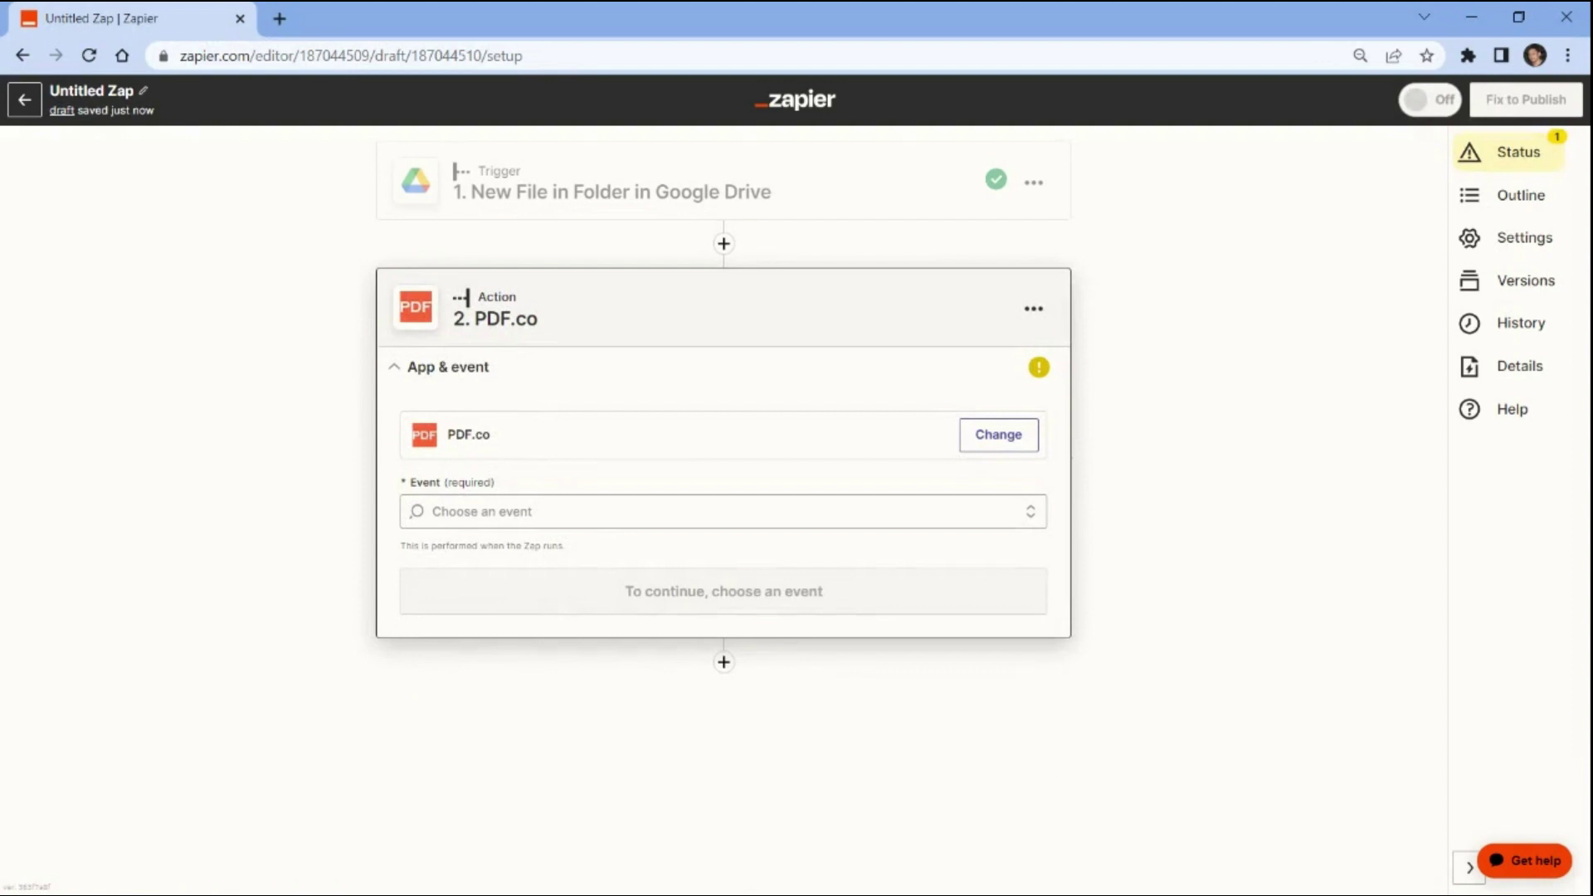
{"action": "left_click", "coordinate": [457, 504]}
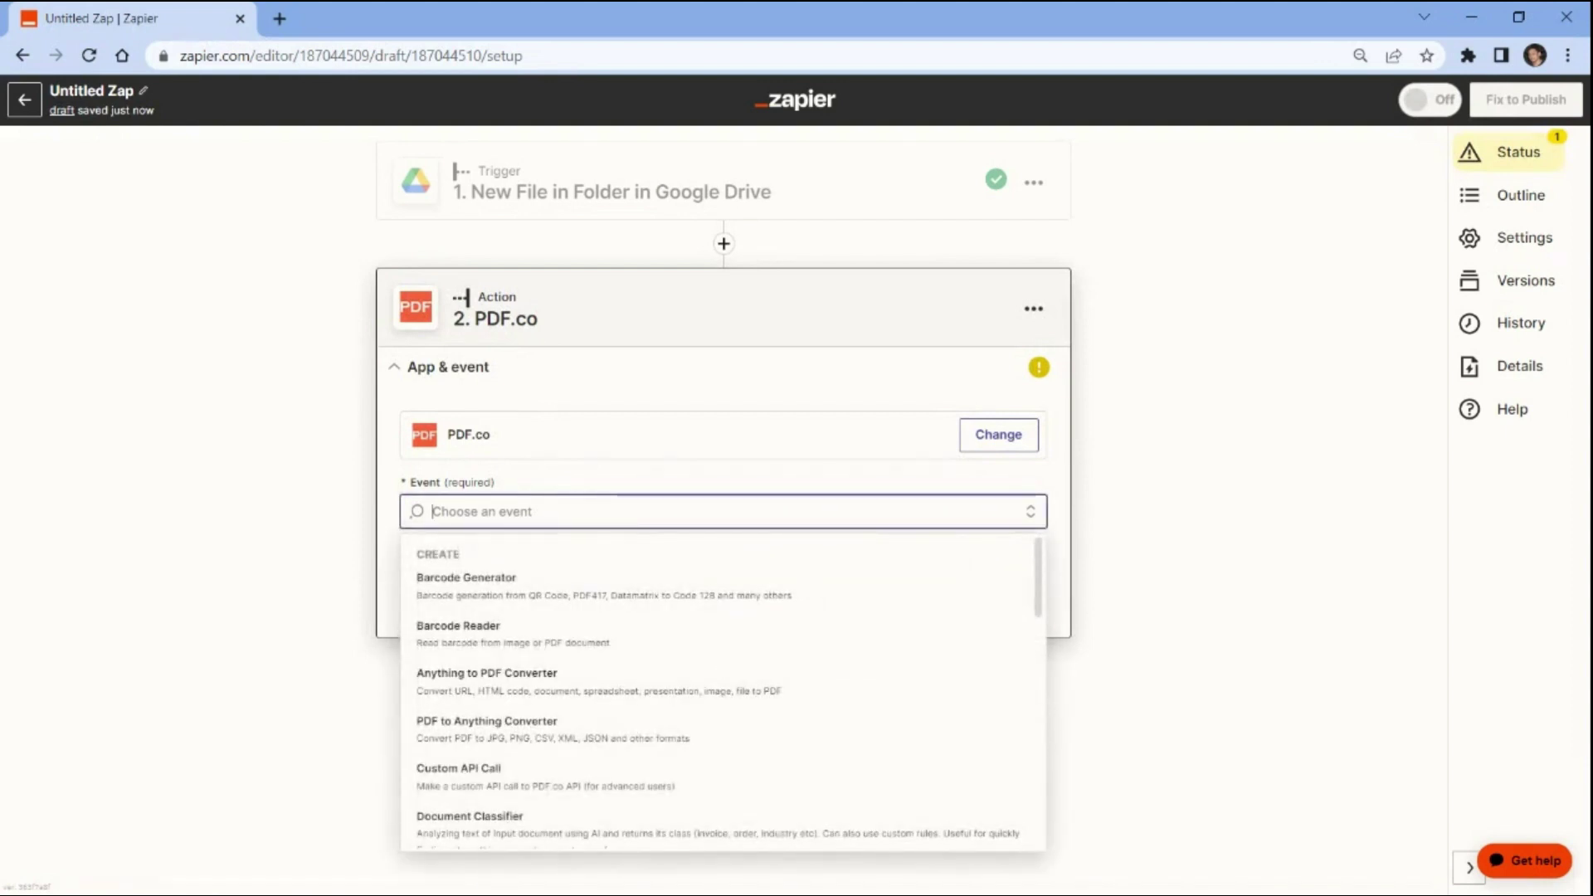
{"action": "left_click", "coordinate": [462, 726]}
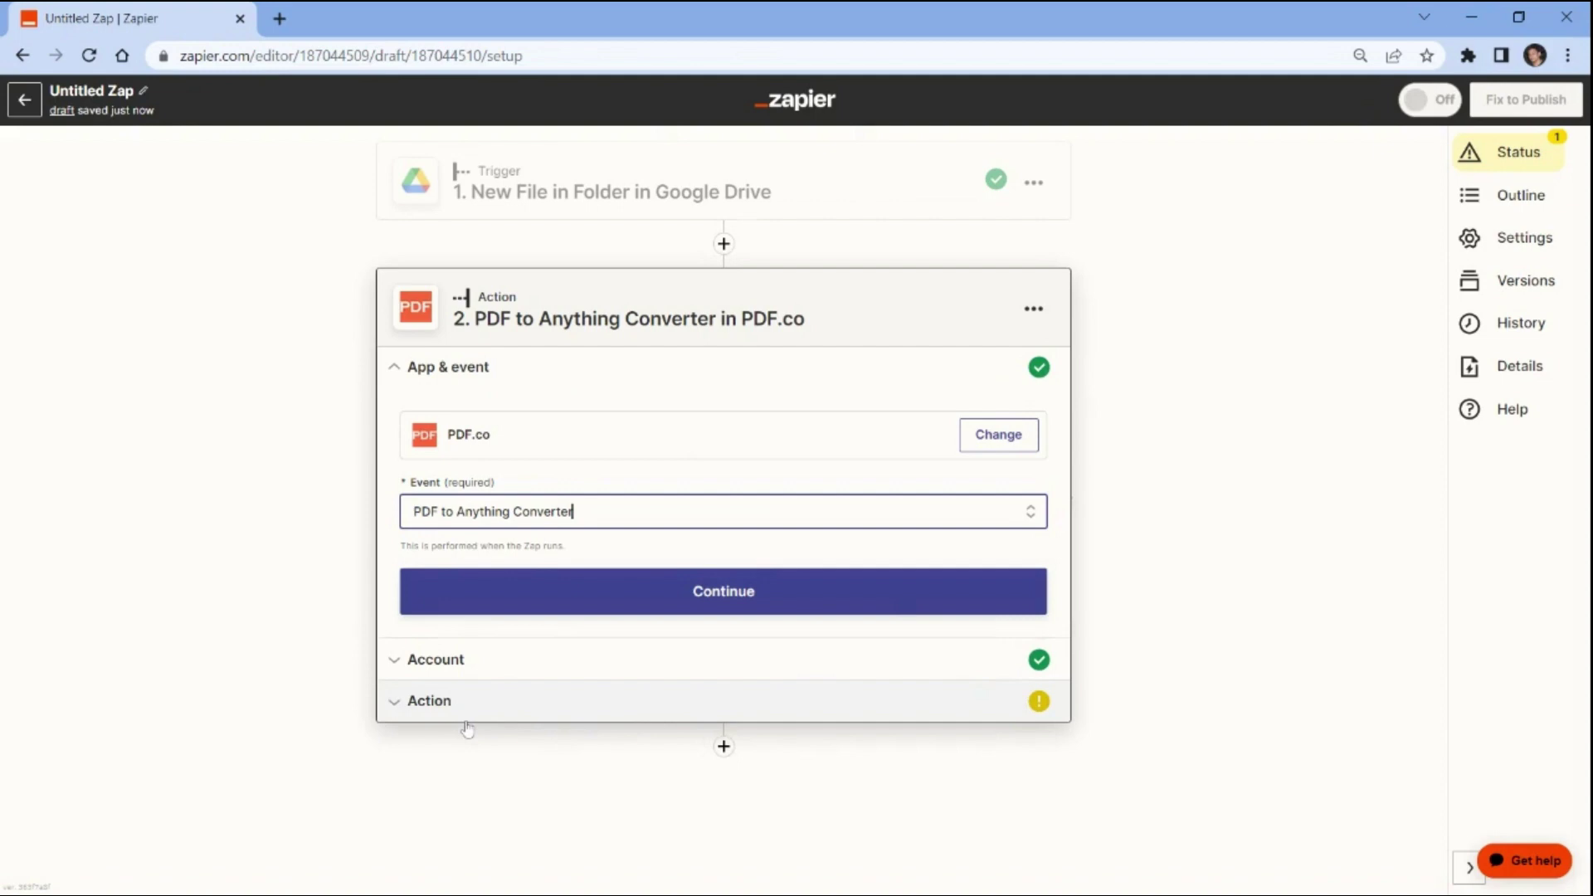
{"action": "left_click", "coordinate": [688, 592]}
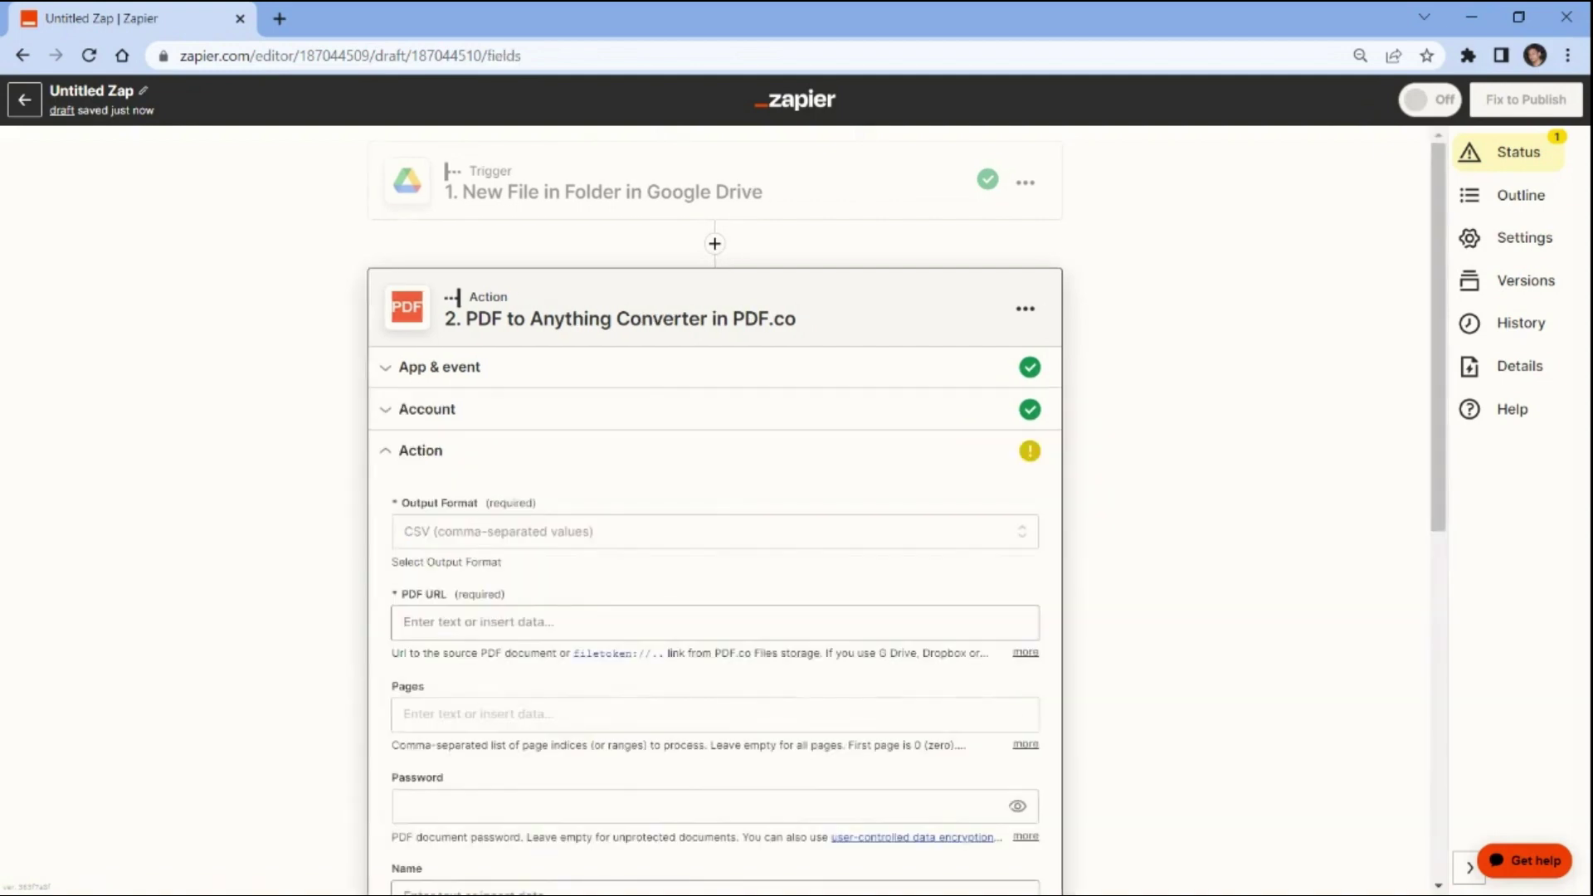
{"action": "left_click", "coordinate": [414, 532]}
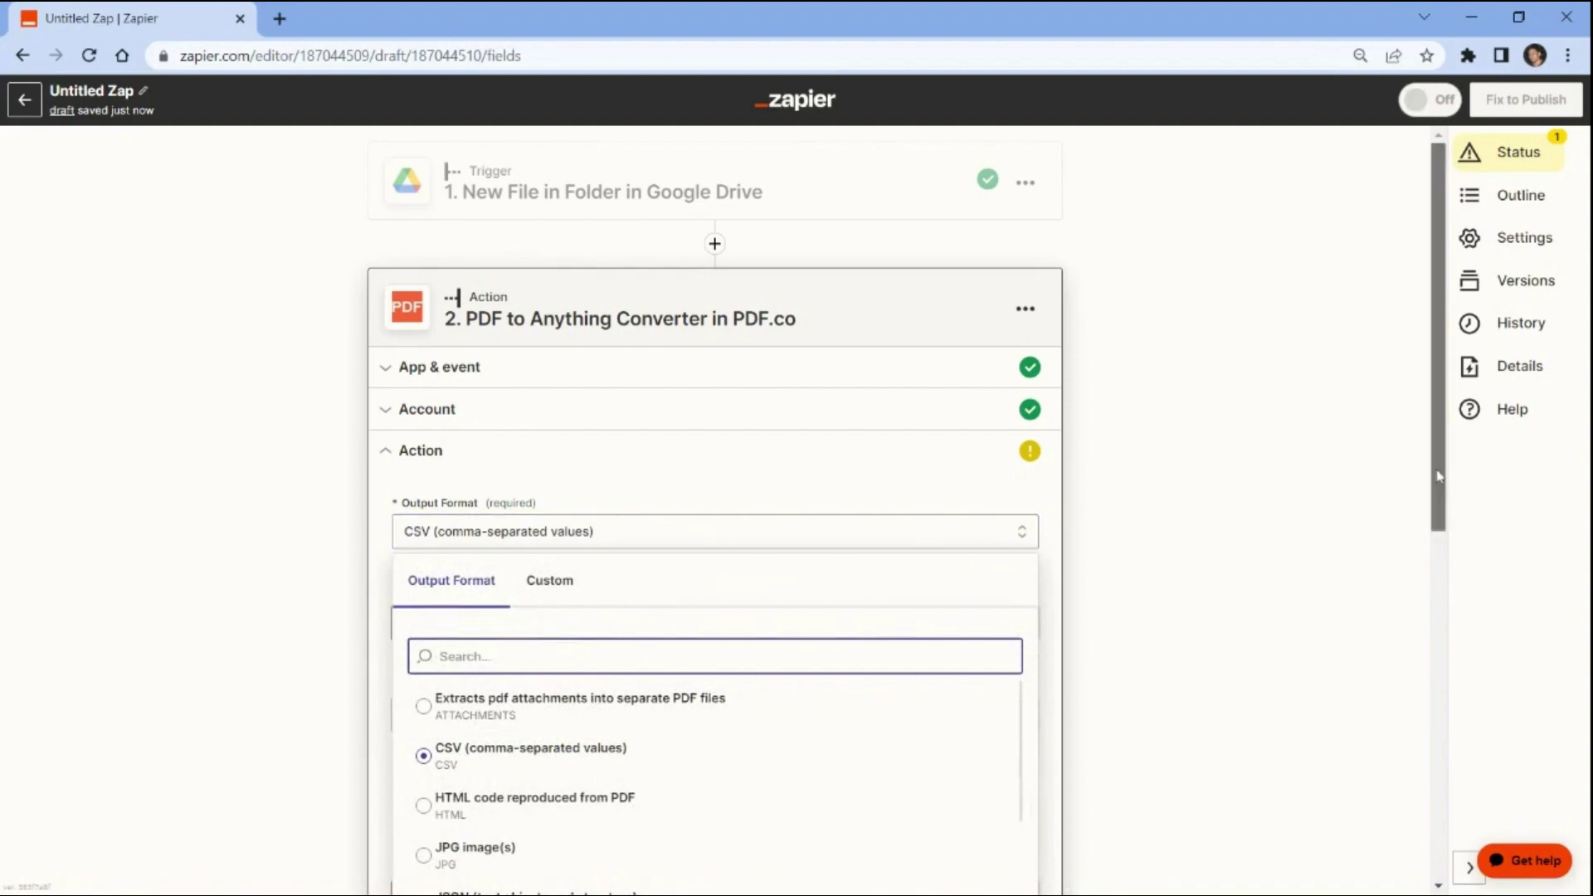
{"action": "left_click_drag", "start_coordinate": [1440, 494], "coordinate": [1450, 576]}
{"action": "scroll", "coordinate": [1450, 576], "scroll_direction": "down", "scroll_amount": 1}
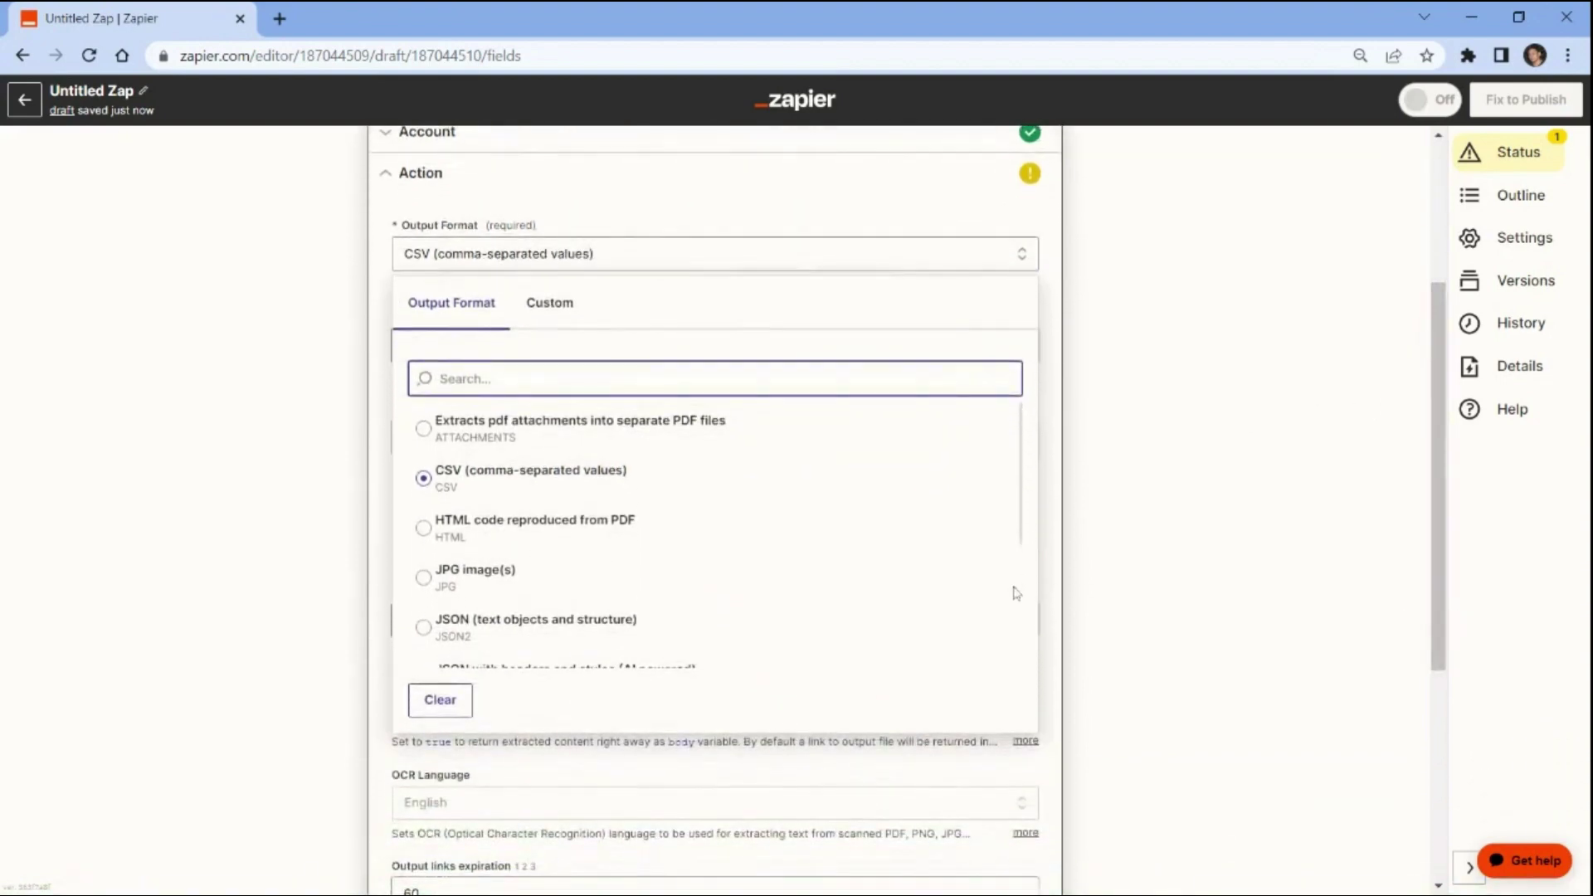
{"action": "scroll", "coordinate": [894, 602], "scroll_direction": "down", "scroll_amount": 1}
{"action": "scroll", "coordinate": [894, 603], "scroll_direction": "down", "scroll_amount": 1}
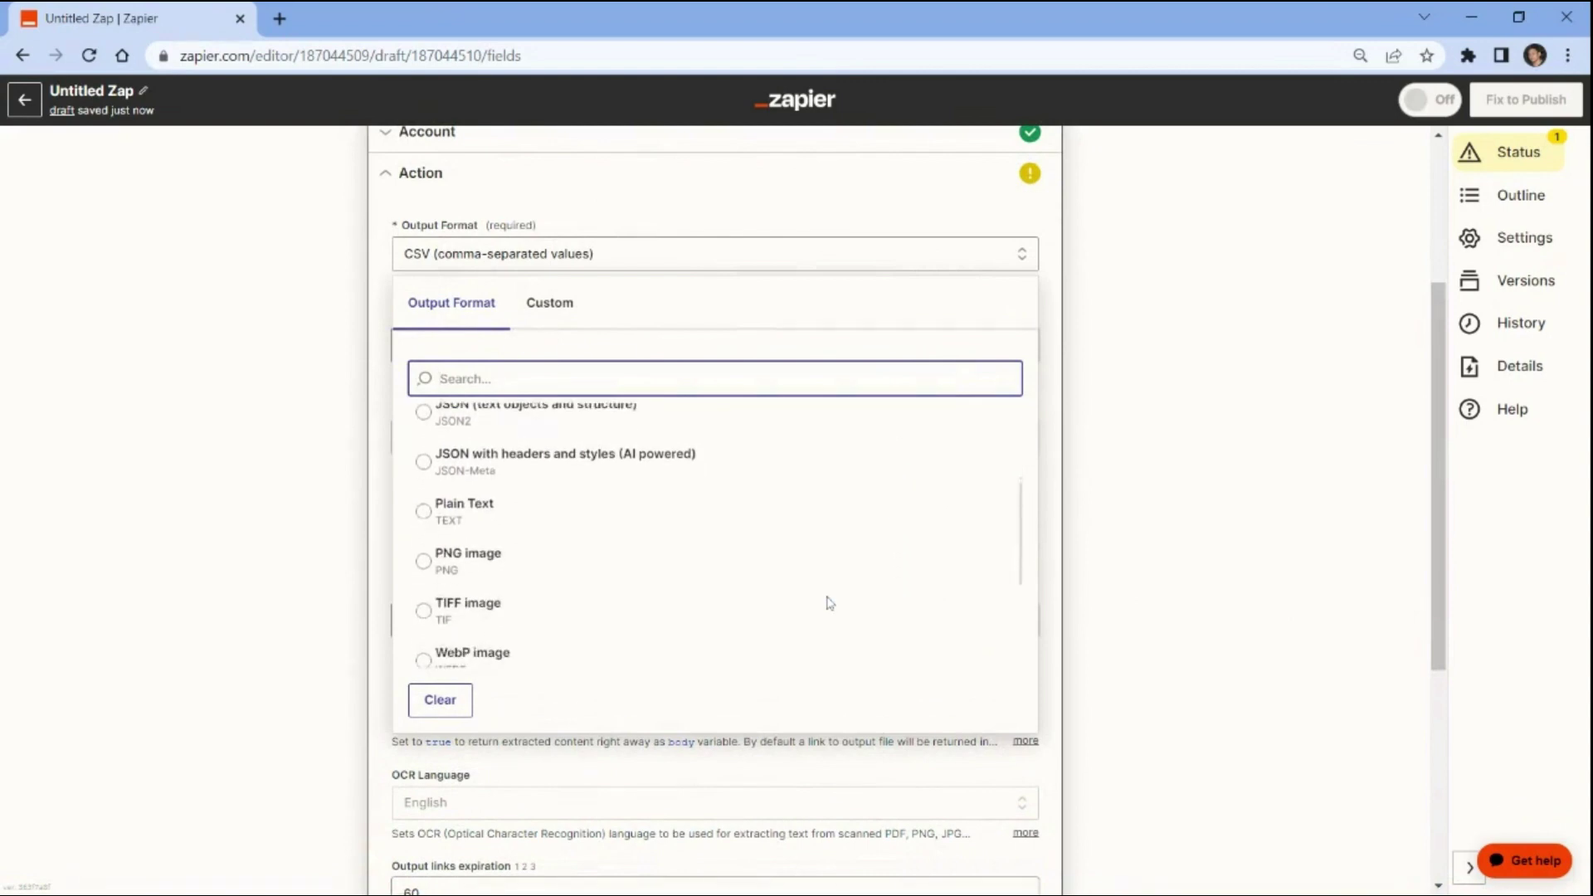
Set Plain Text output and the Drive file's Web Content Link as the PDF URL
{"action": "left_click", "coordinate": [425, 511]}
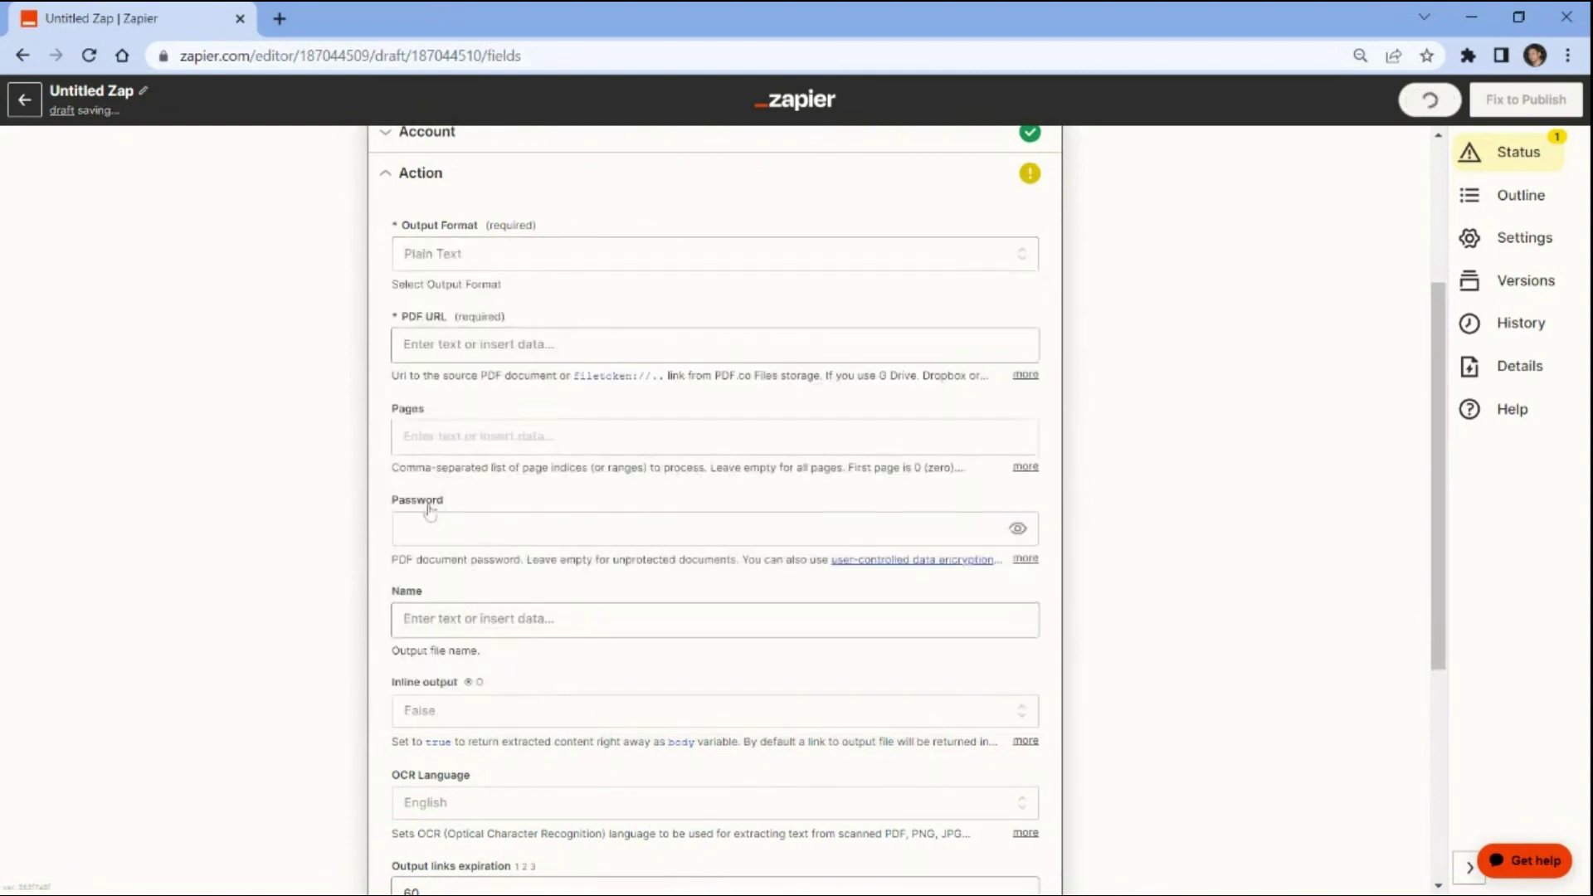
{"action": "left_click", "coordinate": [435, 345]}
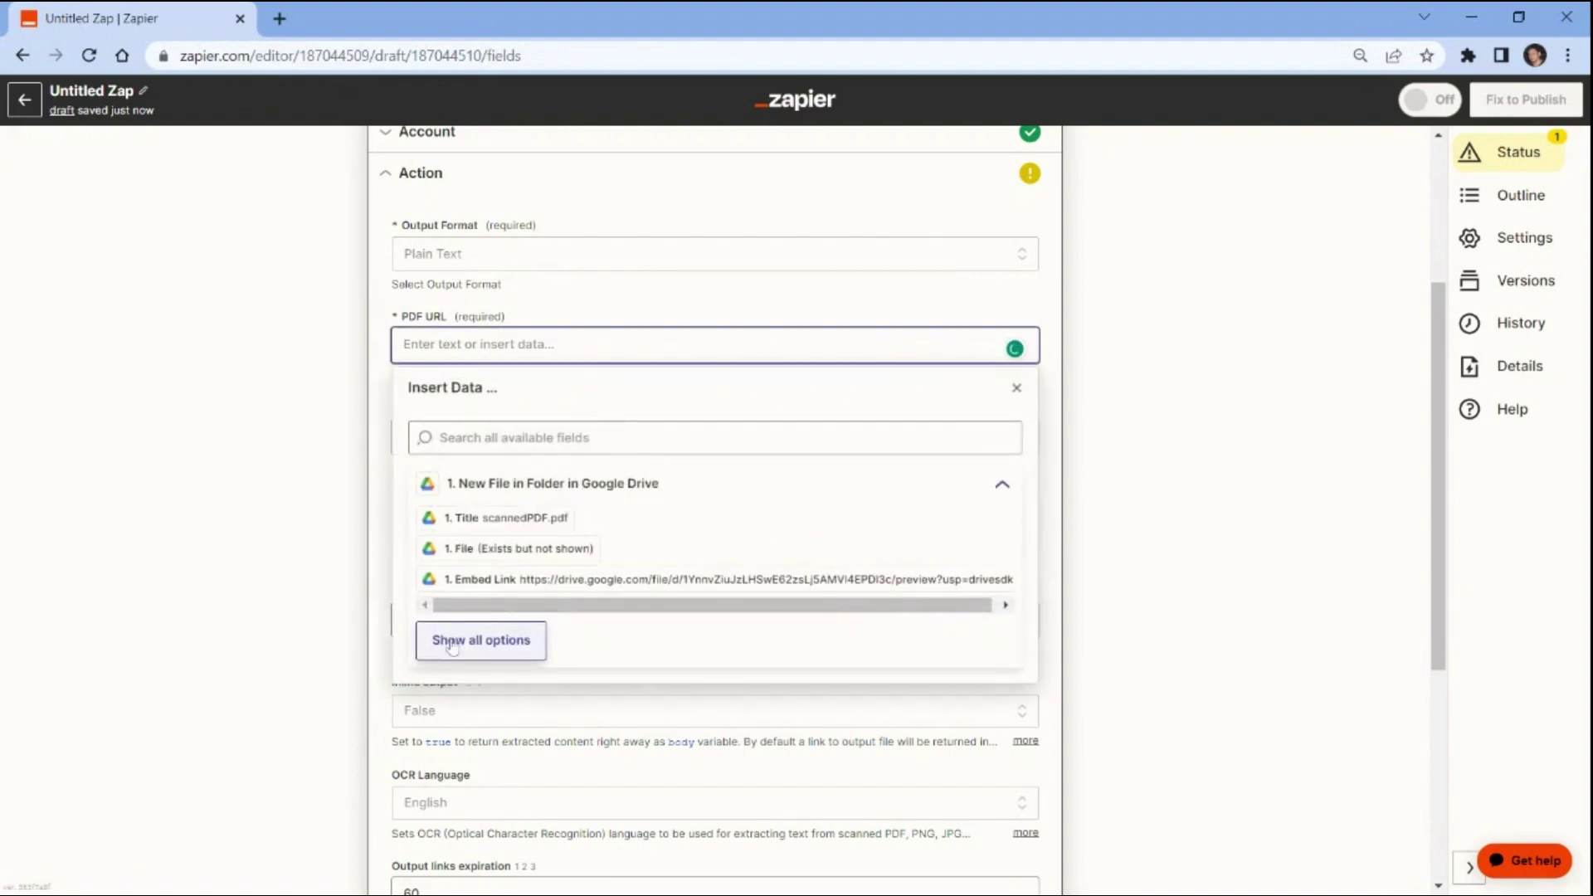
{"action": "left_click", "coordinate": [481, 637]}
{"action": "scroll", "coordinate": [450, 644], "scroll_direction": "down", "scroll_amount": 2}
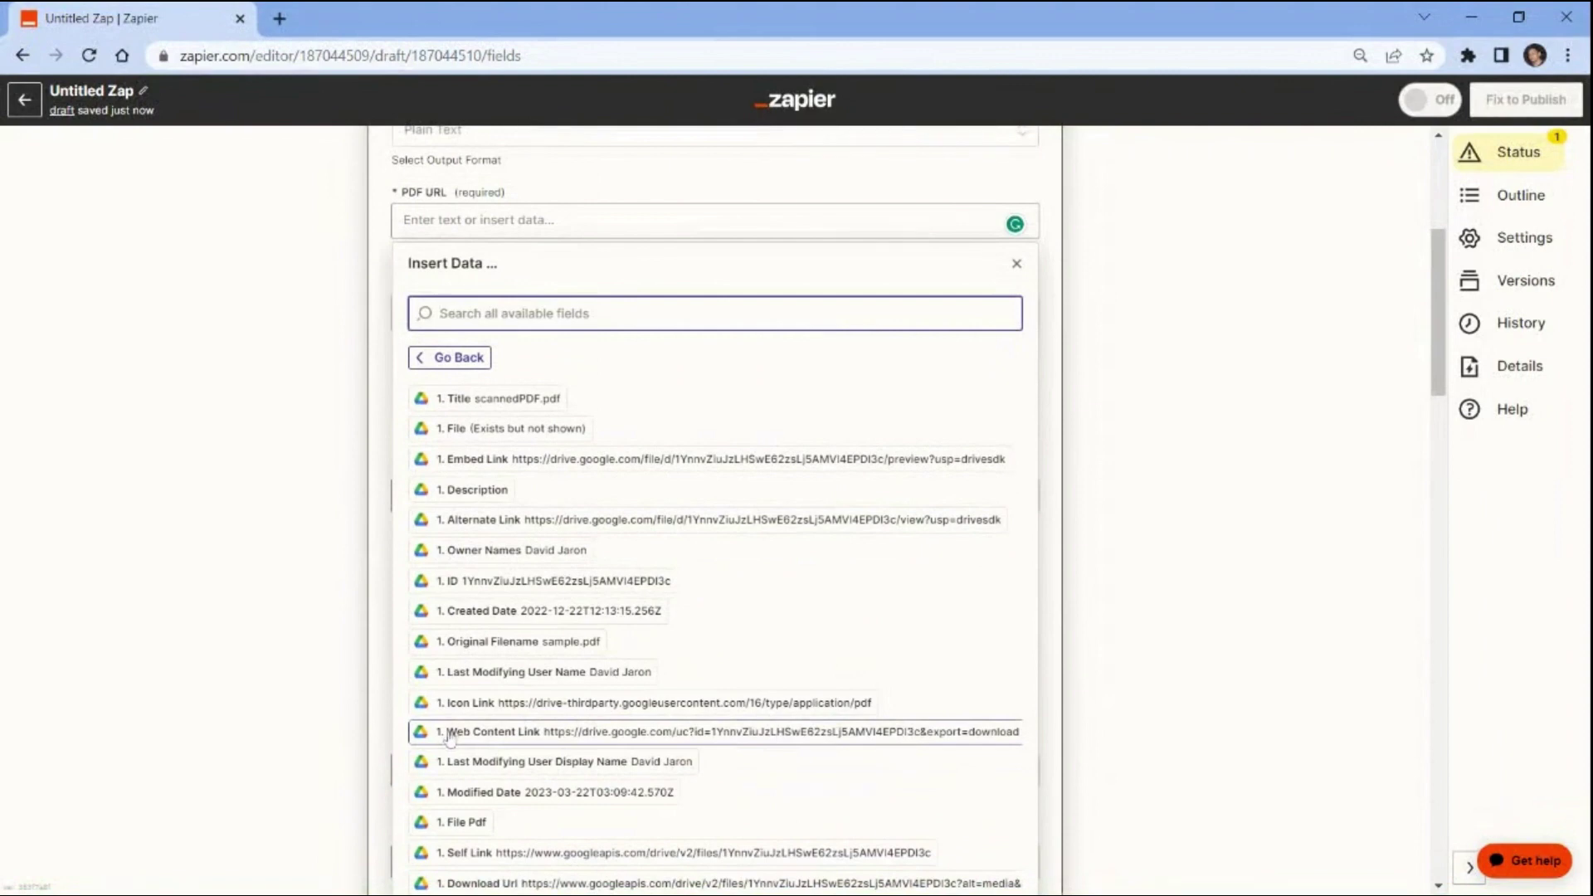
{"action": "left_click", "coordinate": [485, 731]}
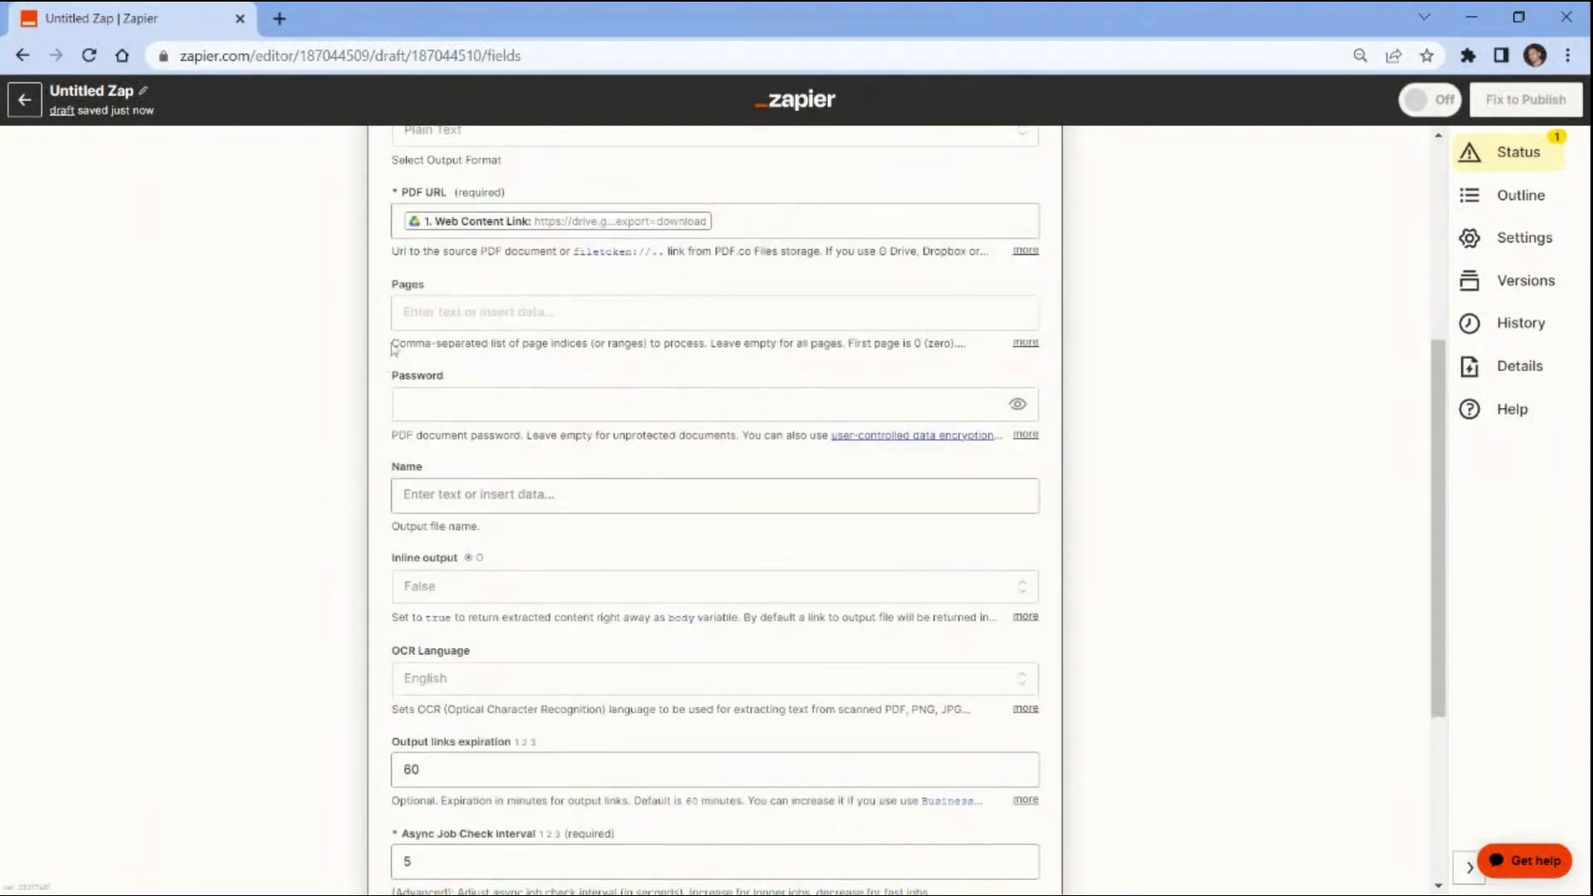
Enter page 0 and the output name Generated_Text
{"action": "key", "text": "Tab"}
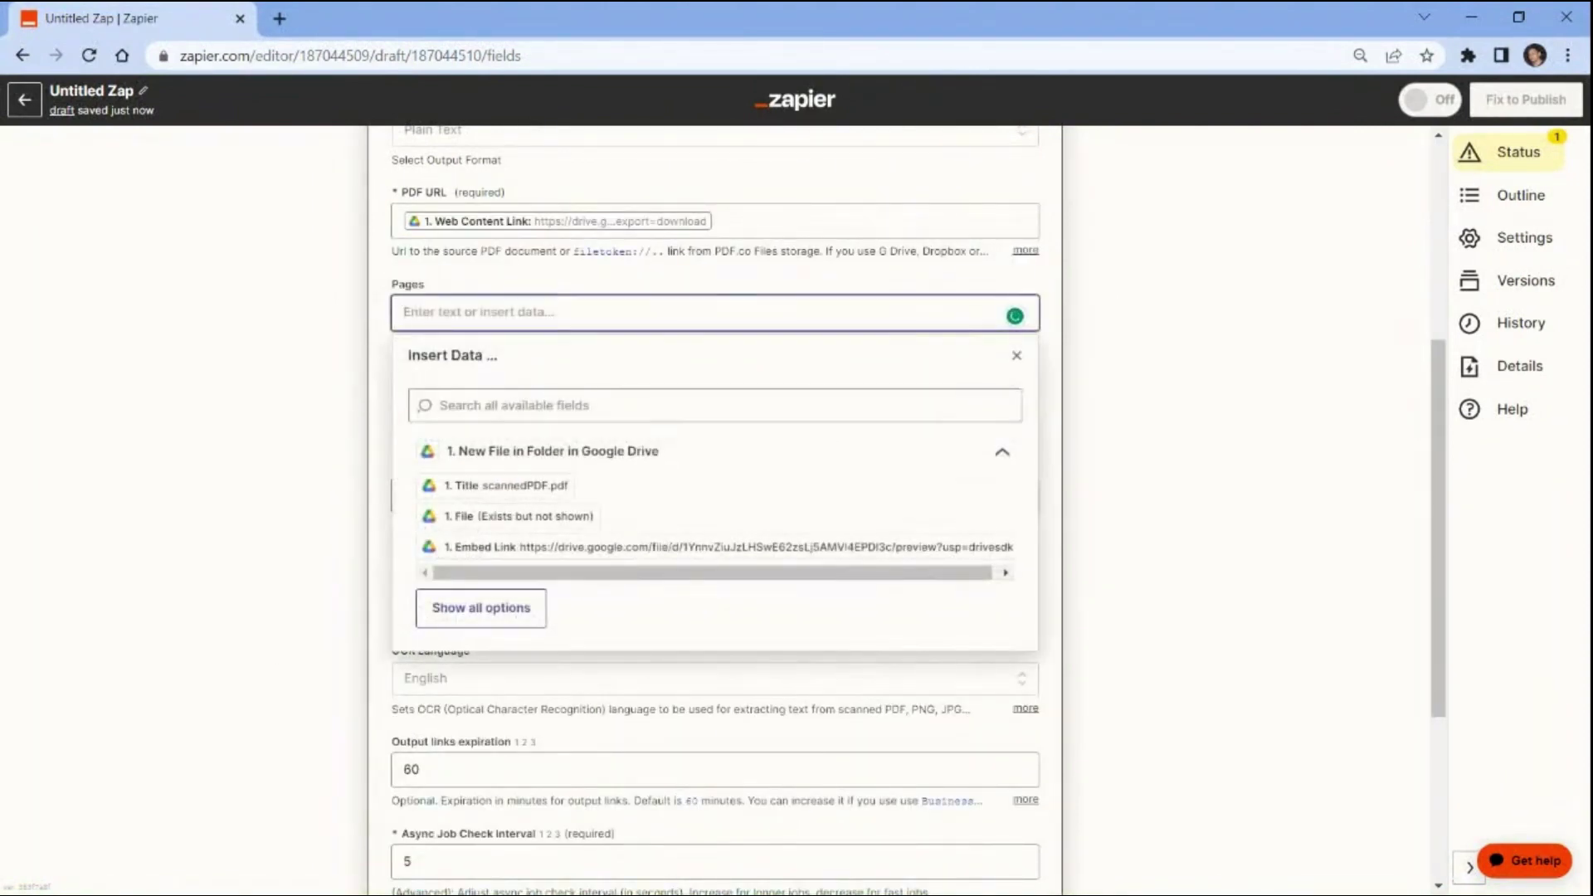
{"action": "type", "text": "0"}
{"action": "left_click", "coordinate": [355, 325]}
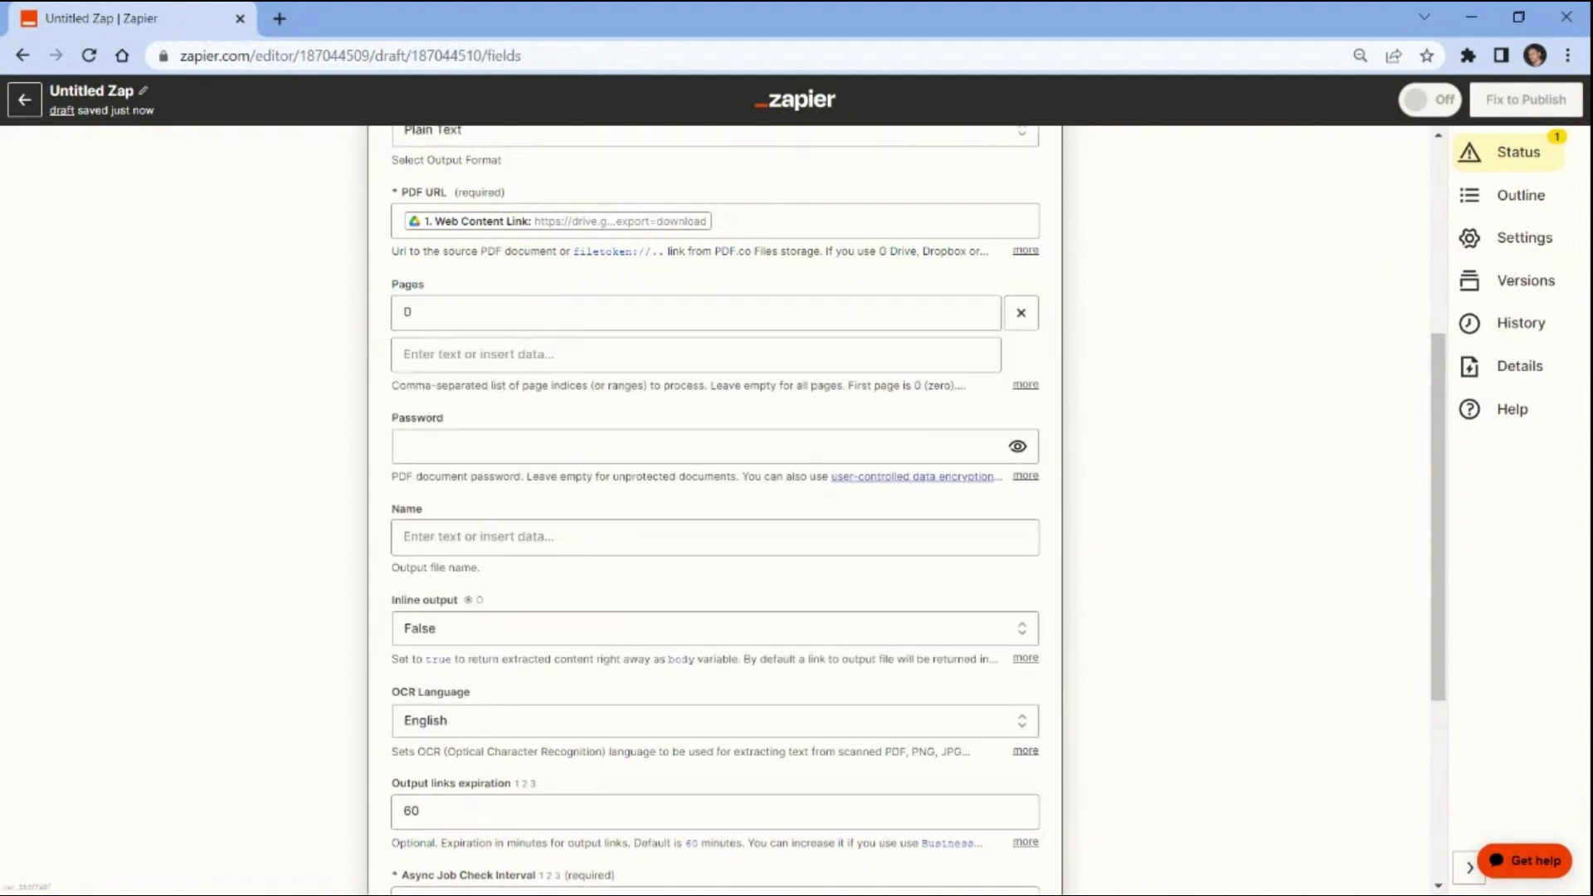
{"action": "left_click", "coordinate": [413, 537]}
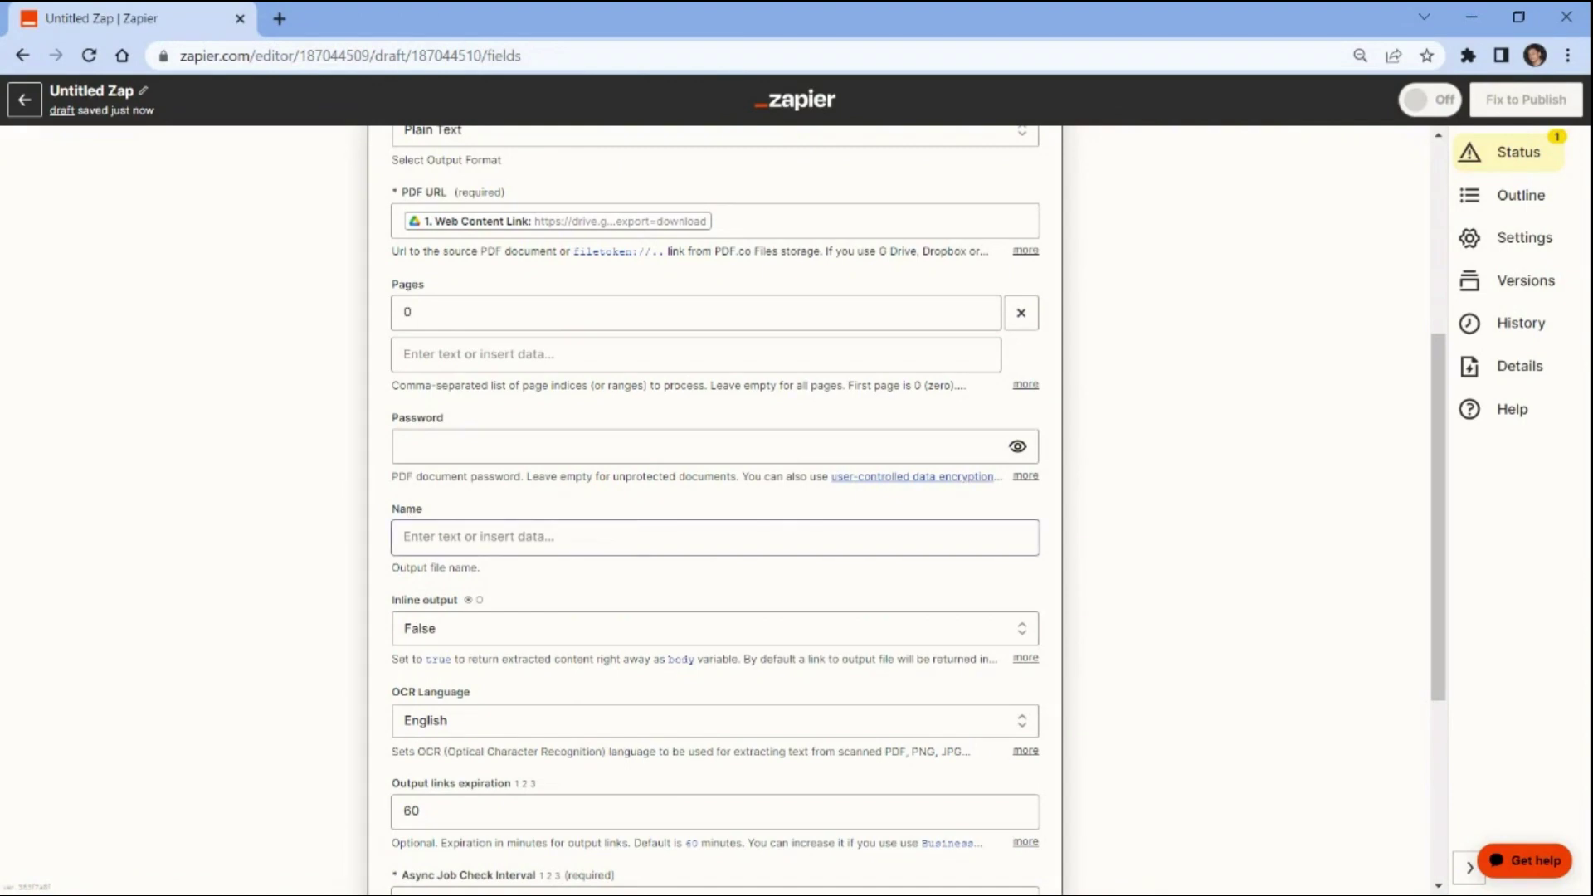
{"action": "type", "text": "Gen"}
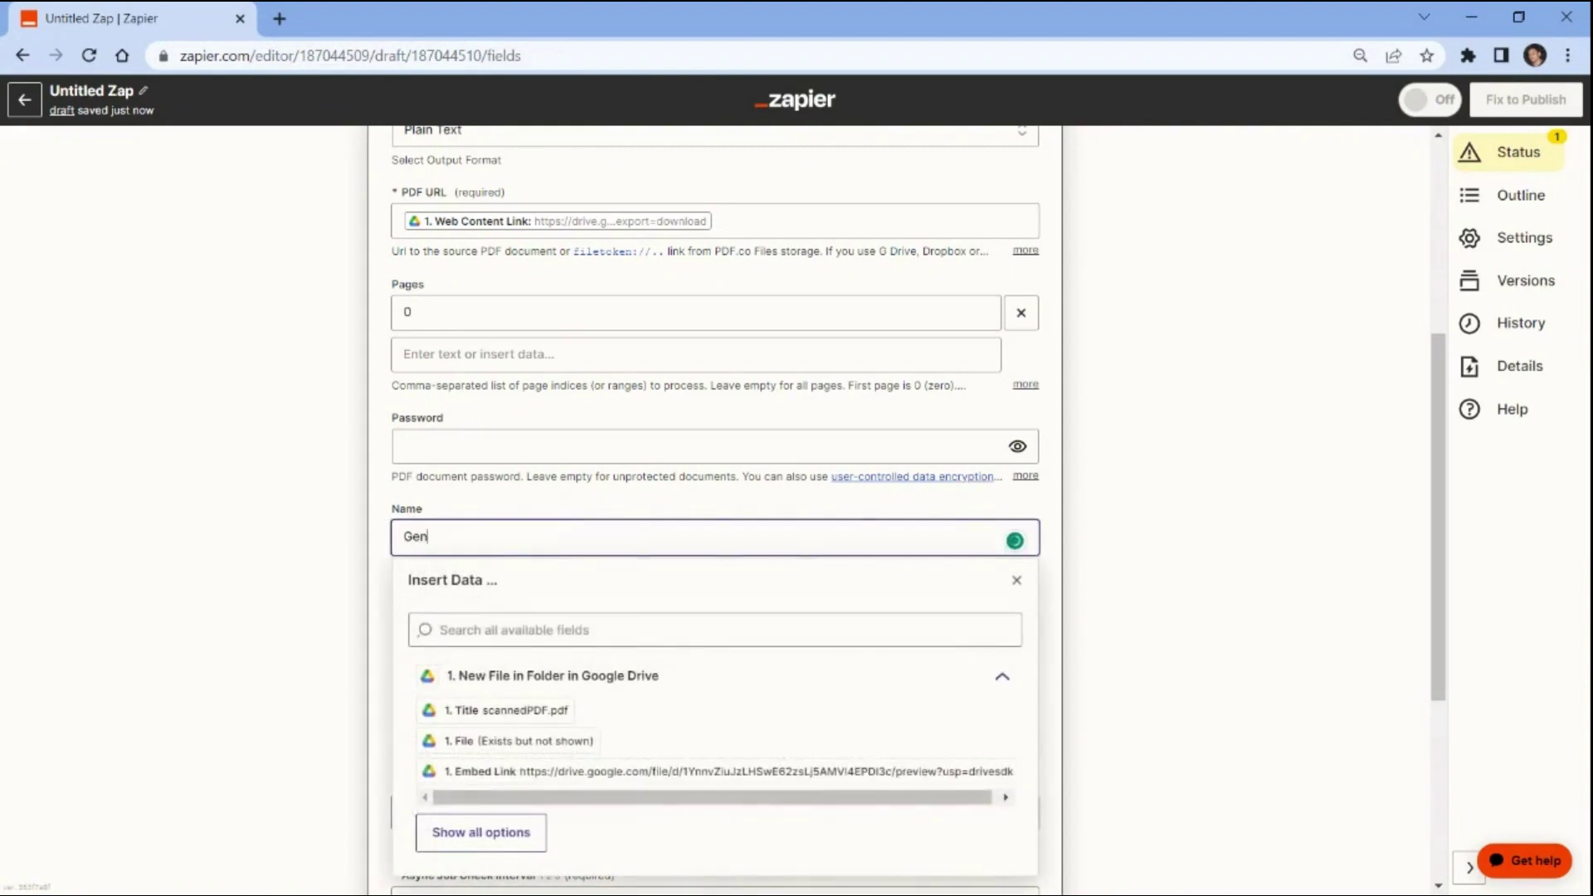
{"action": "type", "text": "erated_Te"}
{"action": "type", "text": "xt"}
{"action": "left_click", "coordinate": [348, 552]}
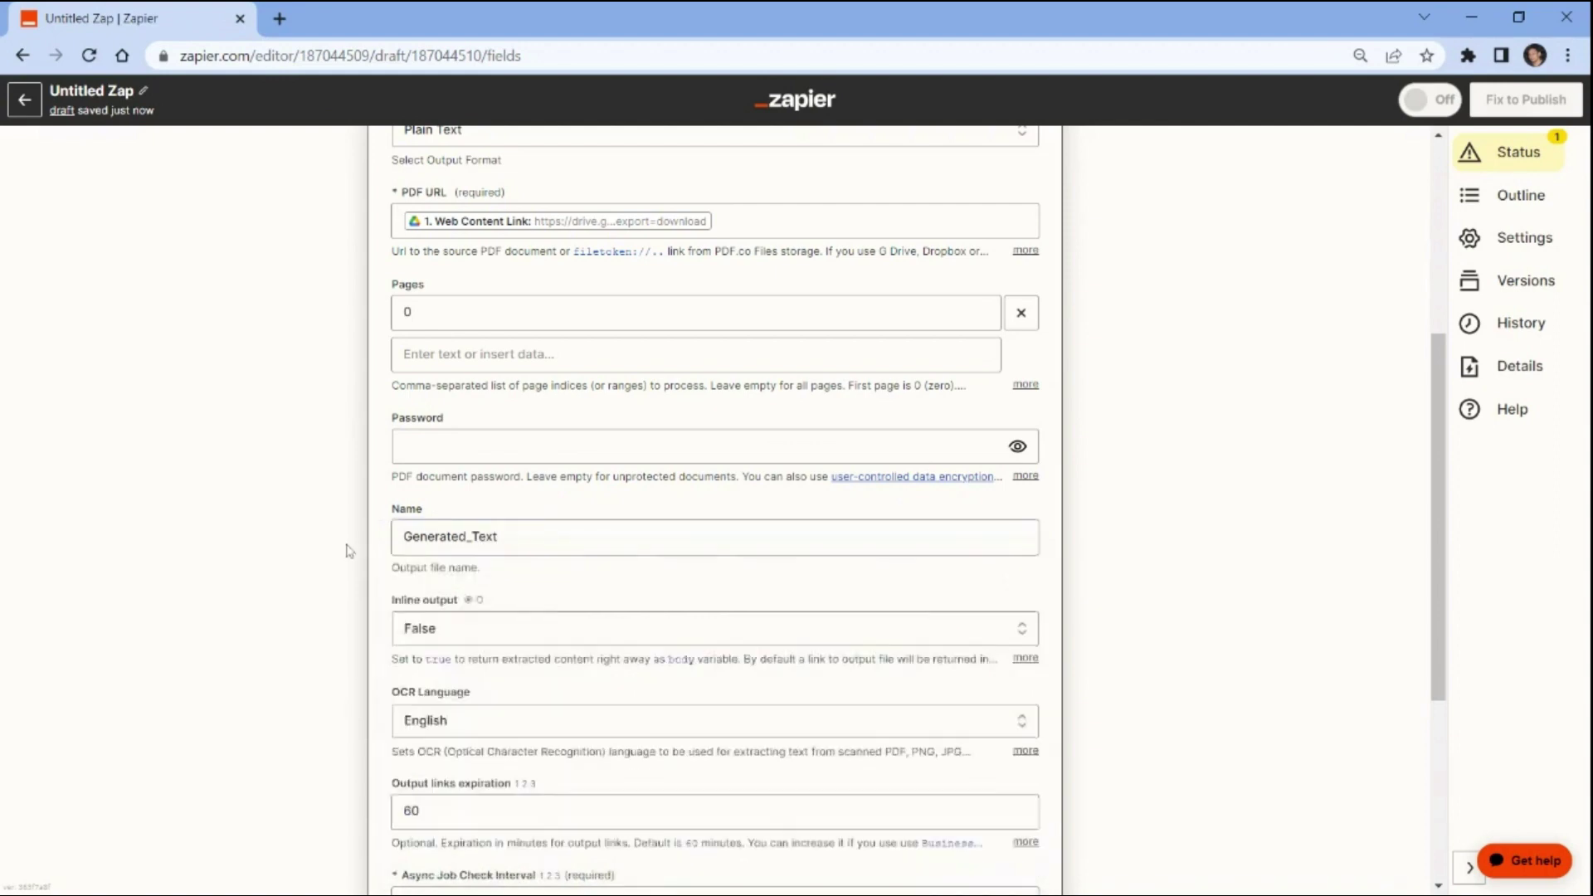
{"action": "scroll", "coordinate": [348, 551], "scroll_direction": "down", "scroll_amount": 3}
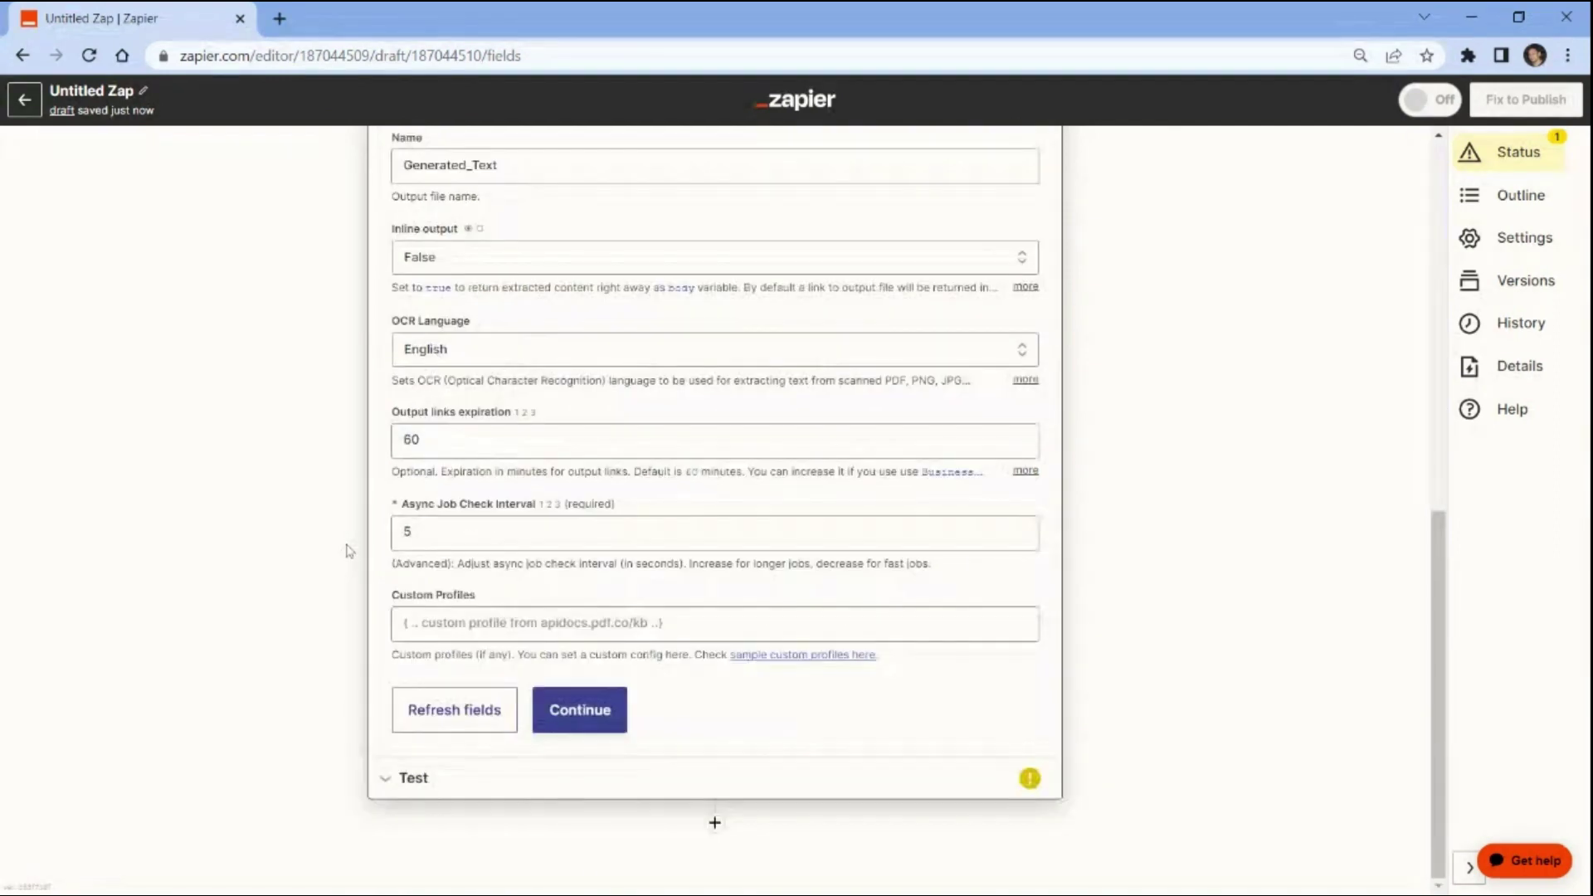
Test the PDF.co action, copy the returned Generated_Text.txt link, and open a new tab
{"action": "left_click", "coordinate": [570, 716]}
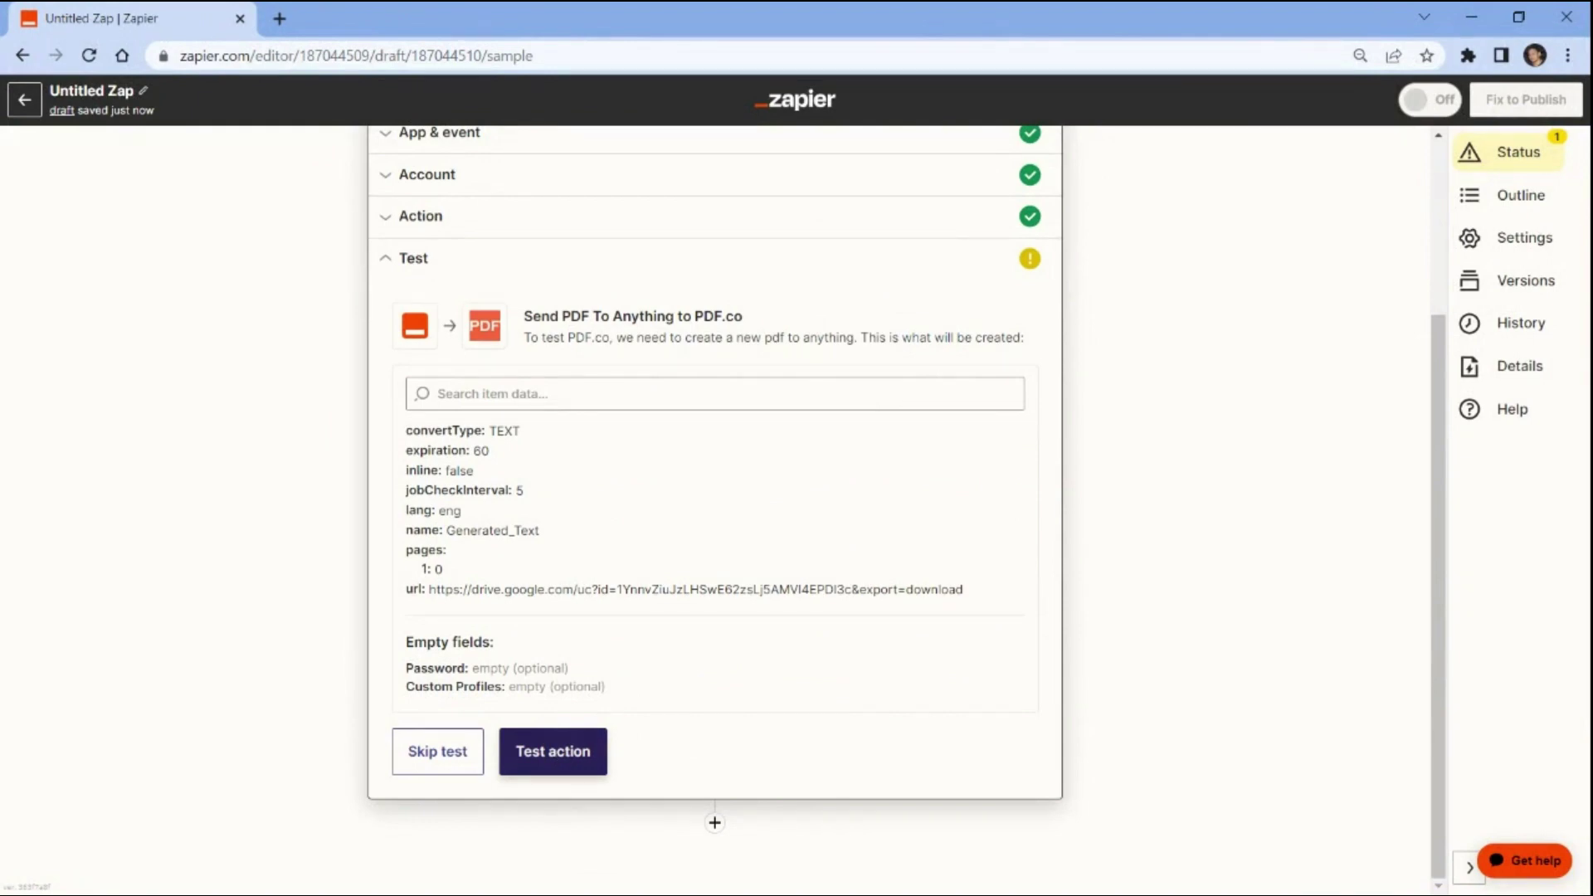
{"action": "left_click", "coordinate": [561, 753]}
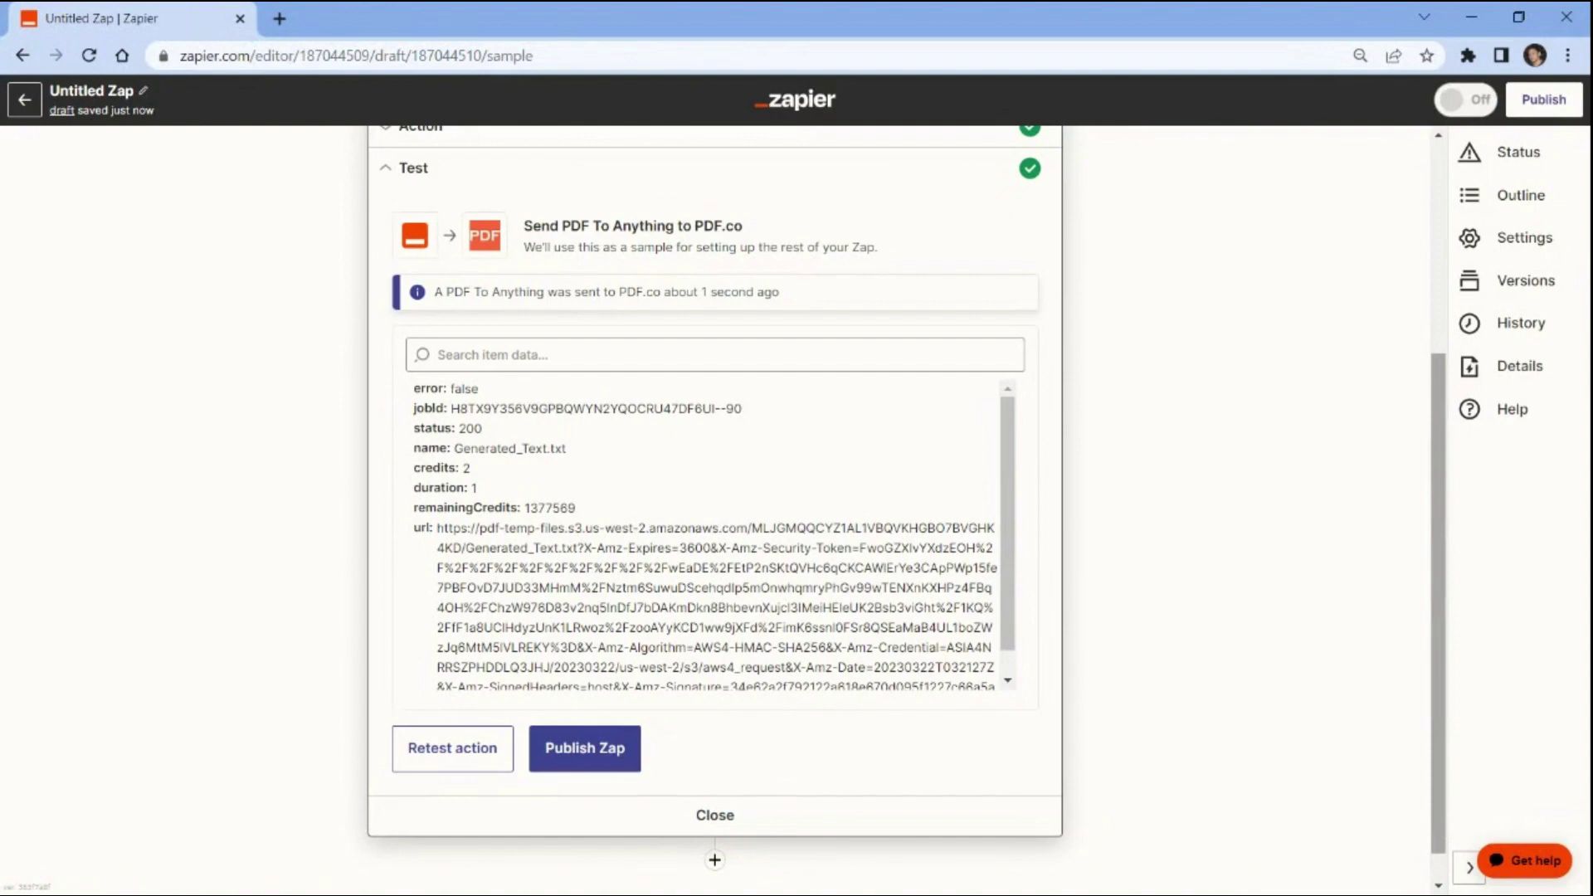
{"action": "triple_click", "coordinate": [704, 602]}
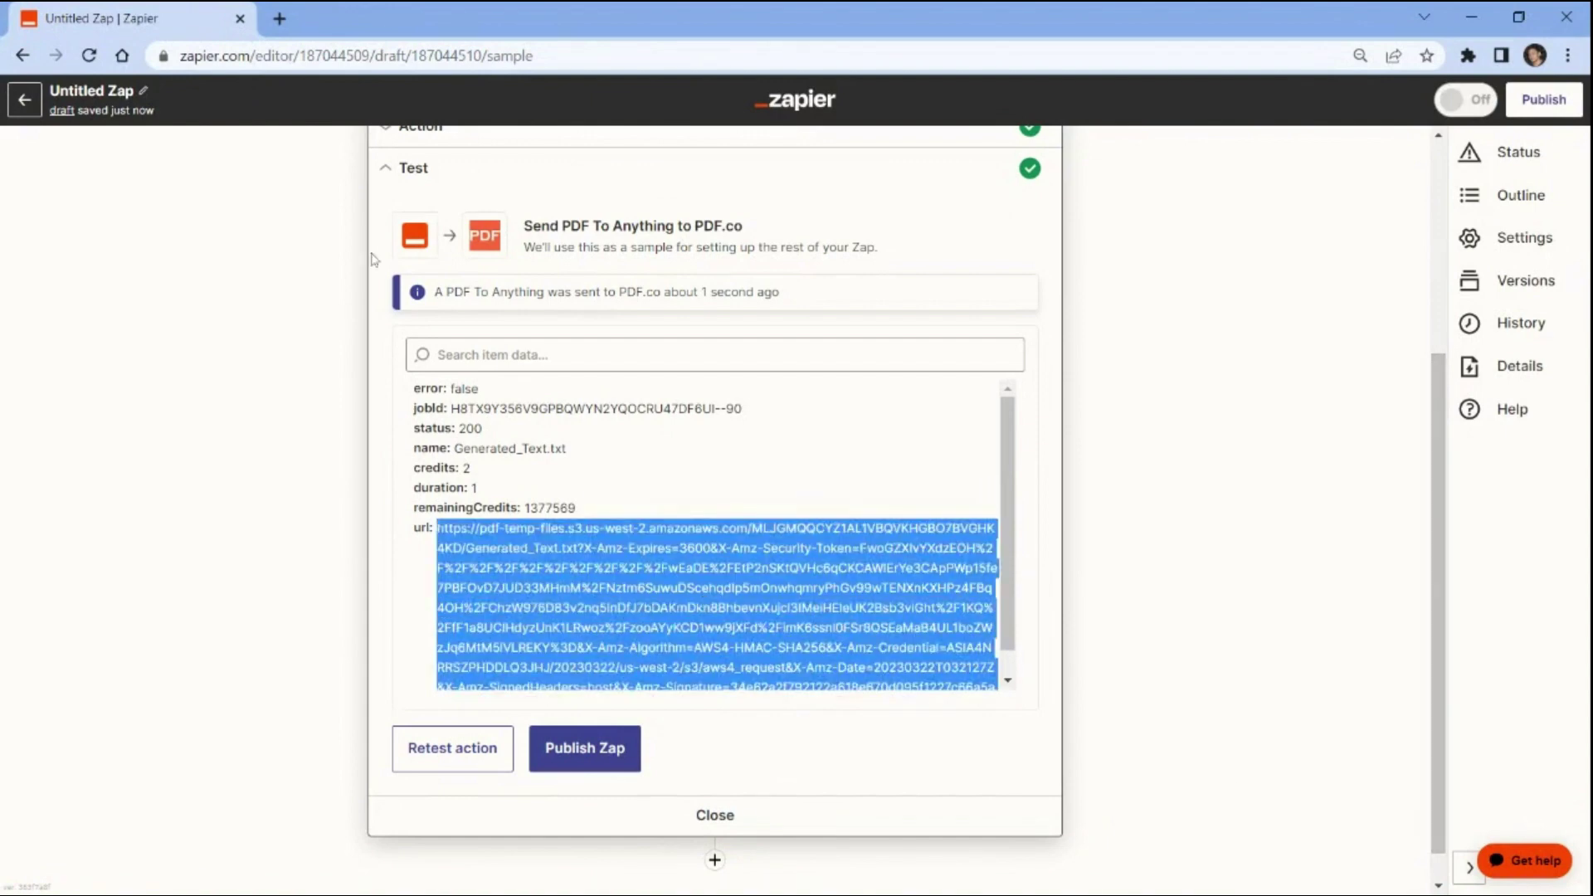
{"action": "left_click", "coordinate": [279, 19]}
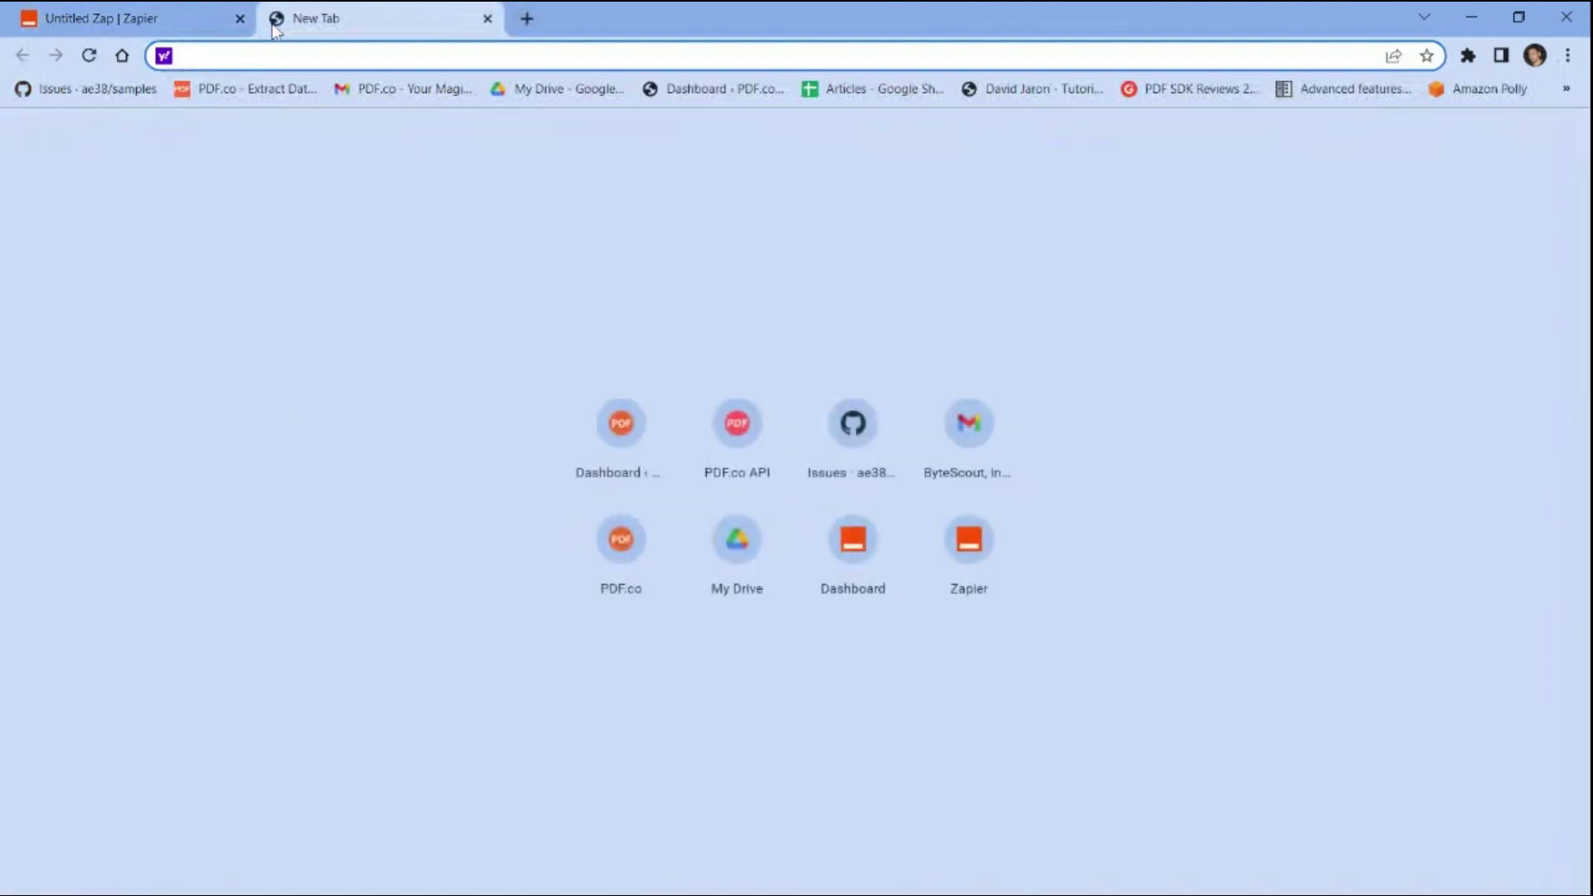
Load the copied Generated_Text.txt link in Chrome to view the OCR text
{"action": "key", "text": "ctrl+v"}
{"action": "key", "text": "Return"}
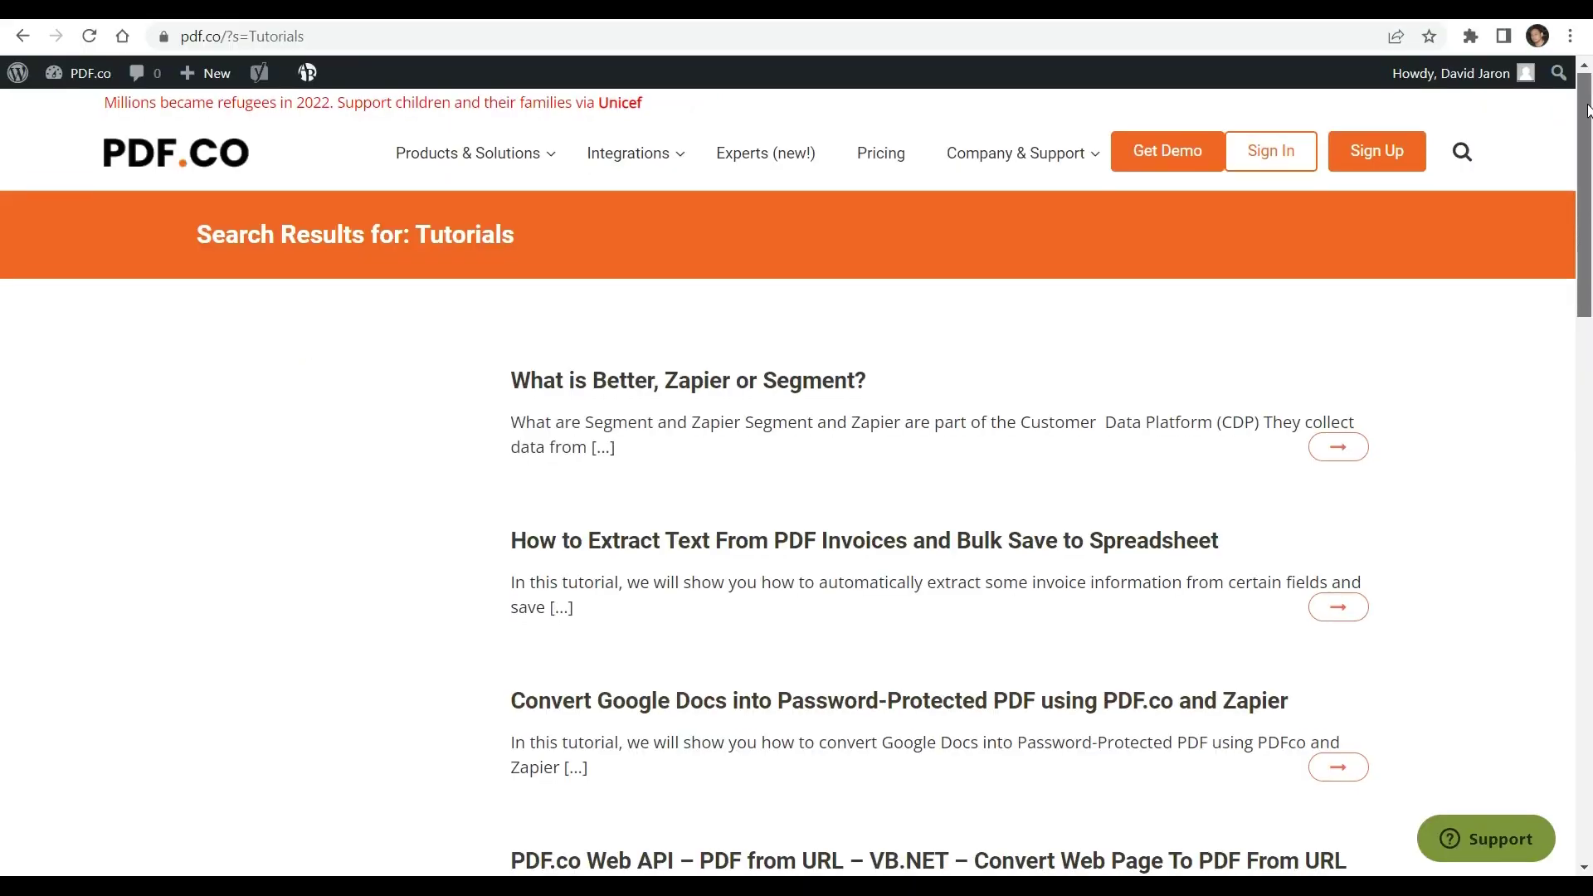
{"action": "left_click_drag", "start_coordinate": [1589, 109], "coordinate": [1589, 331]}
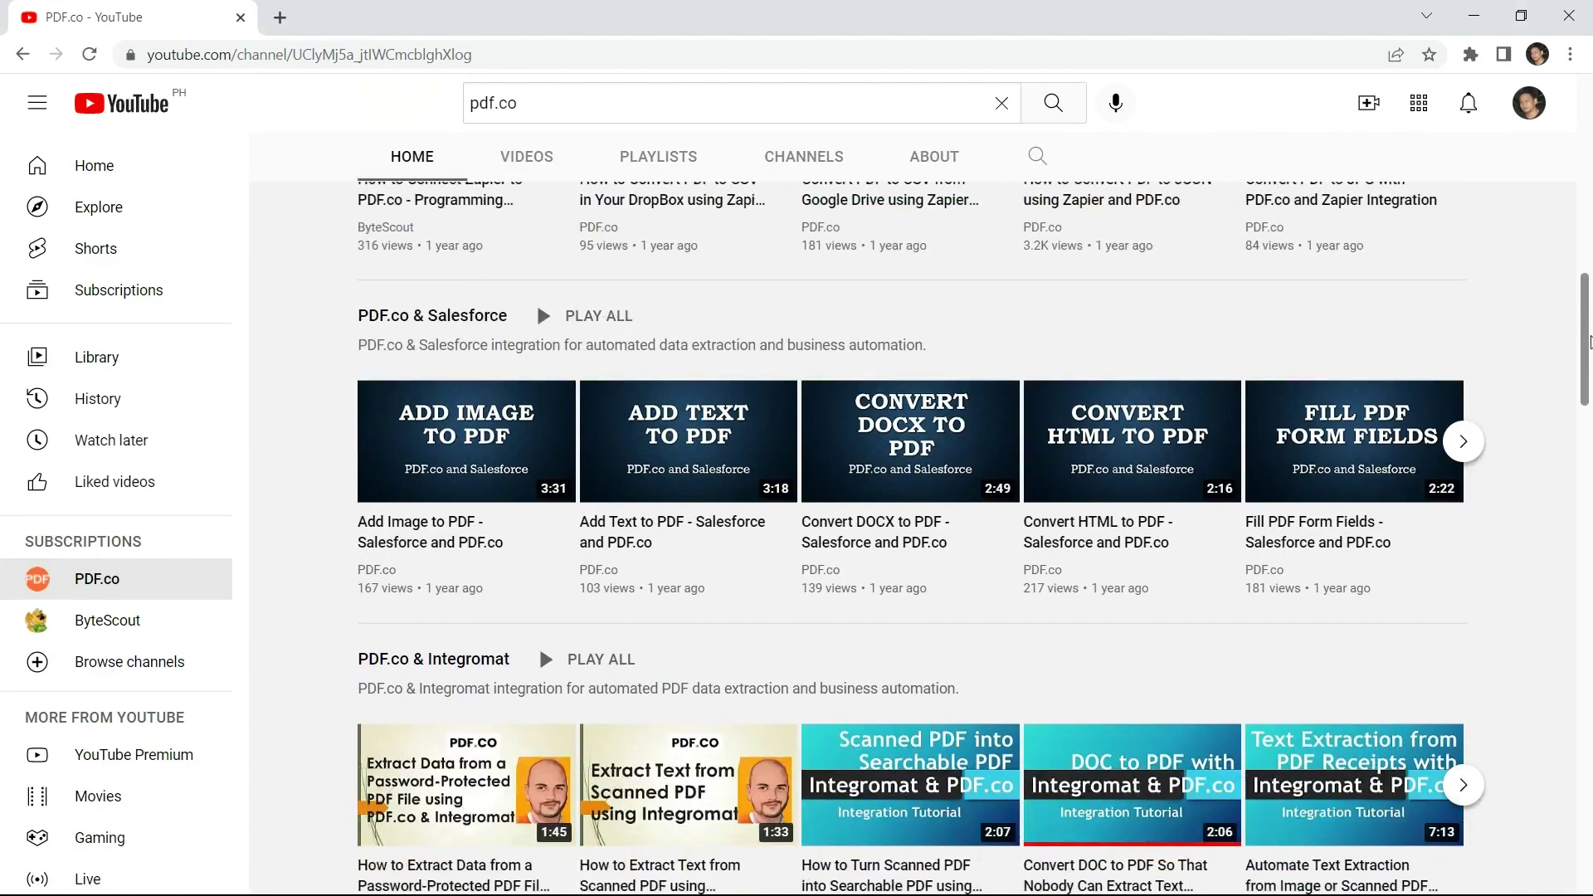
{"action": "scroll", "coordinate": [1590, 455], "scroll_direction": "down", "scroll_amount": 3}
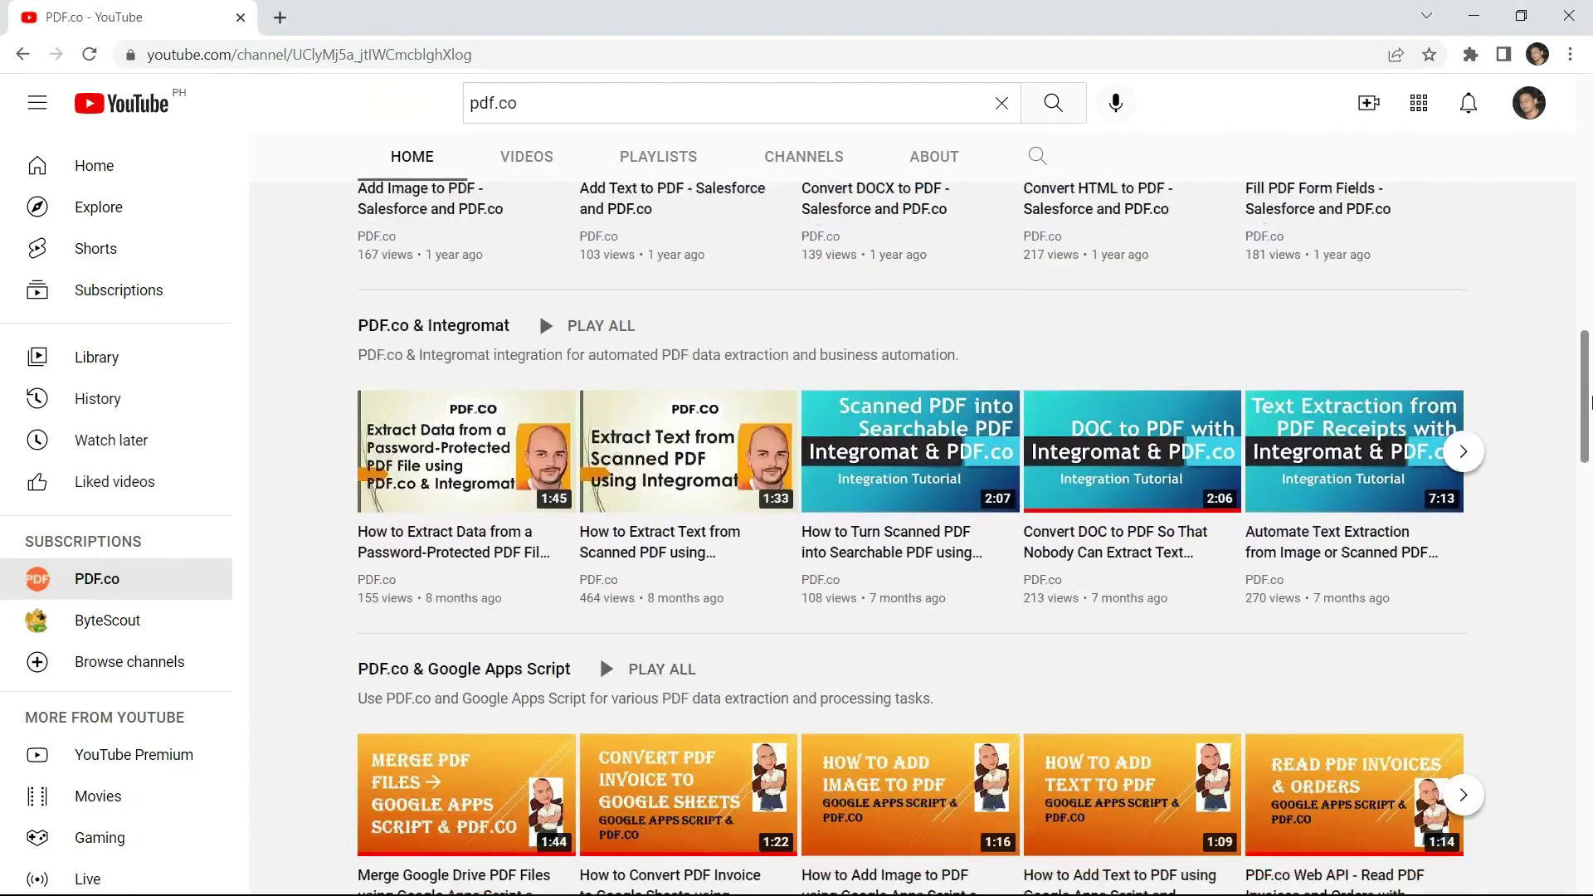
{"action": "scroll", "coordinate": [1589, 454], "scroll_direction": "down", "scroll_amount": 2}
{"action": "scroll", "coordinate": [1589, 454], "scroll_direction": "down", "scroll_amount": 1}
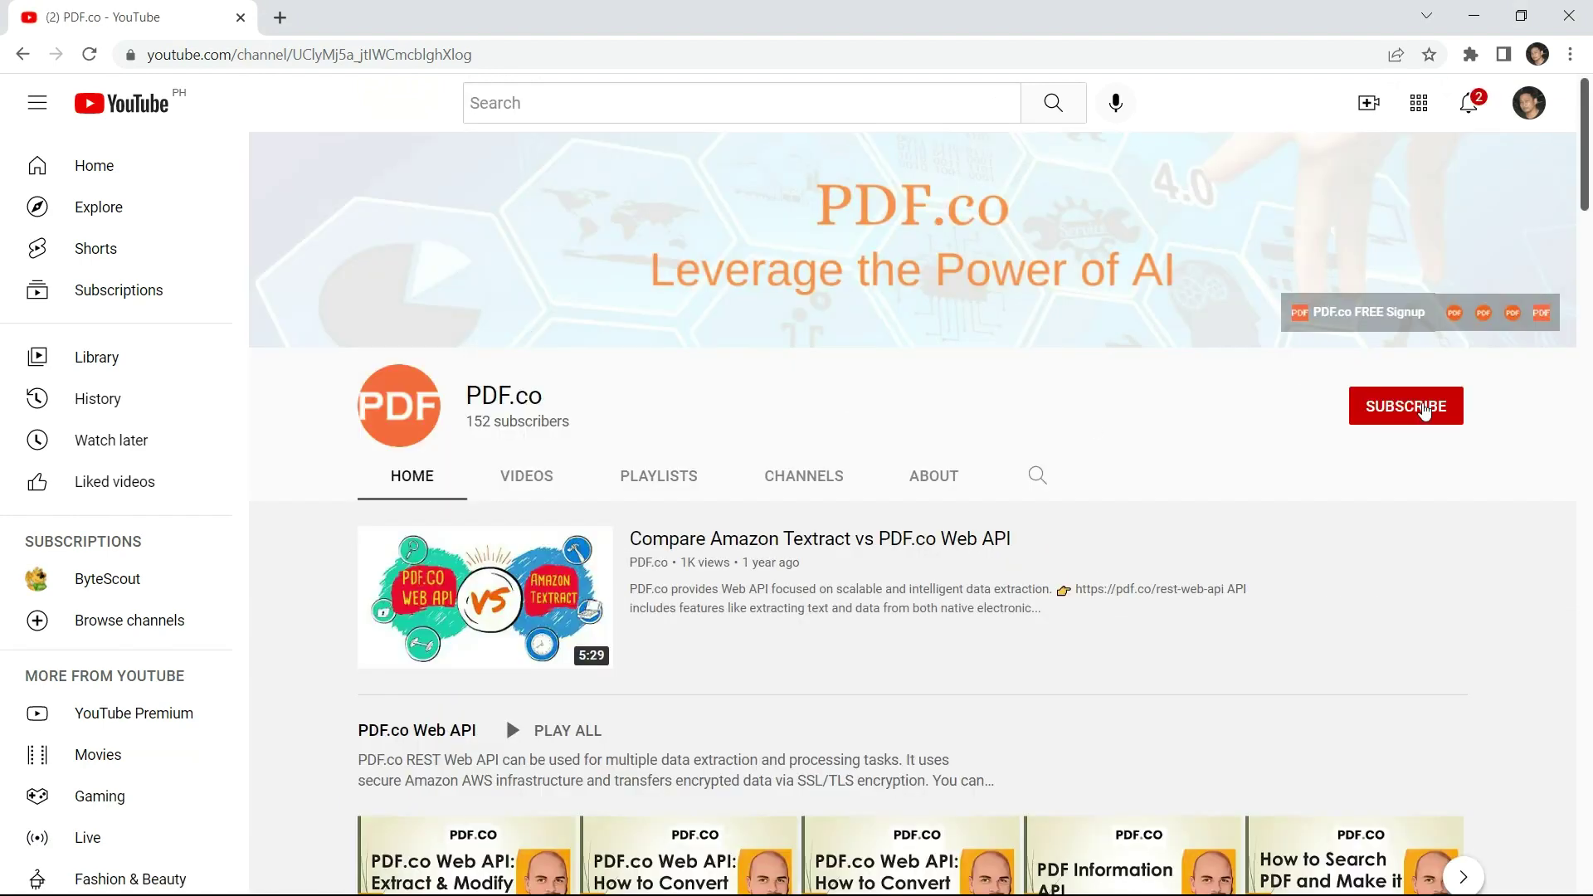
Subscribe to the PDF.co YouTube channel with bell notifications set to All
{"action": "left_click", "coordinate": [1418, 408]}
{"action": "left_click", "coordinate": [1444, 406]}
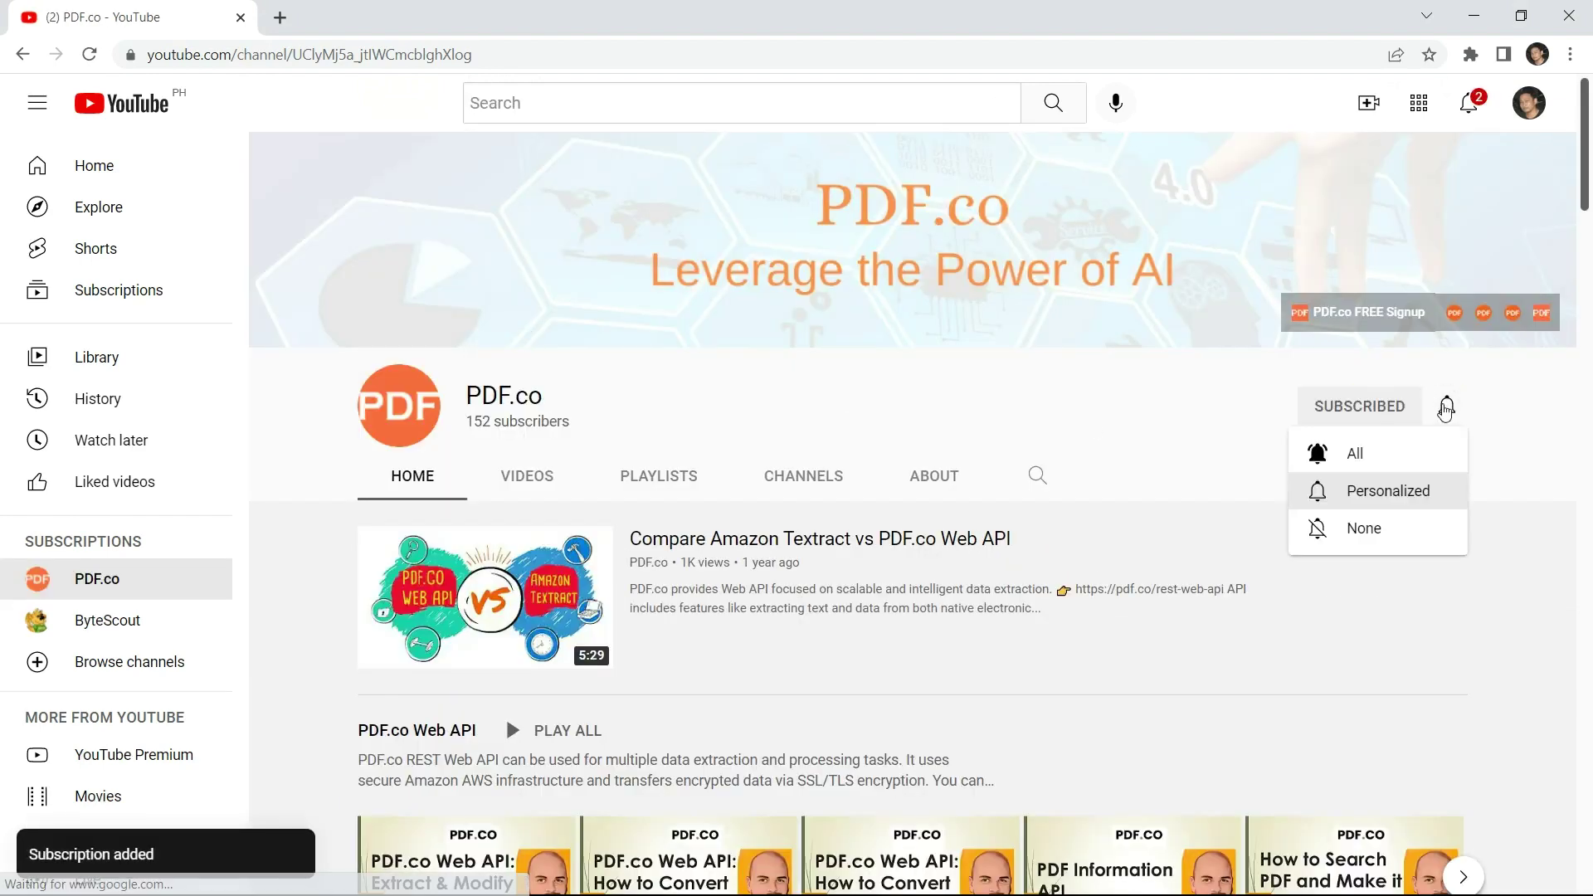
{"action": "left_click", "coordinate": [1362, 455]}
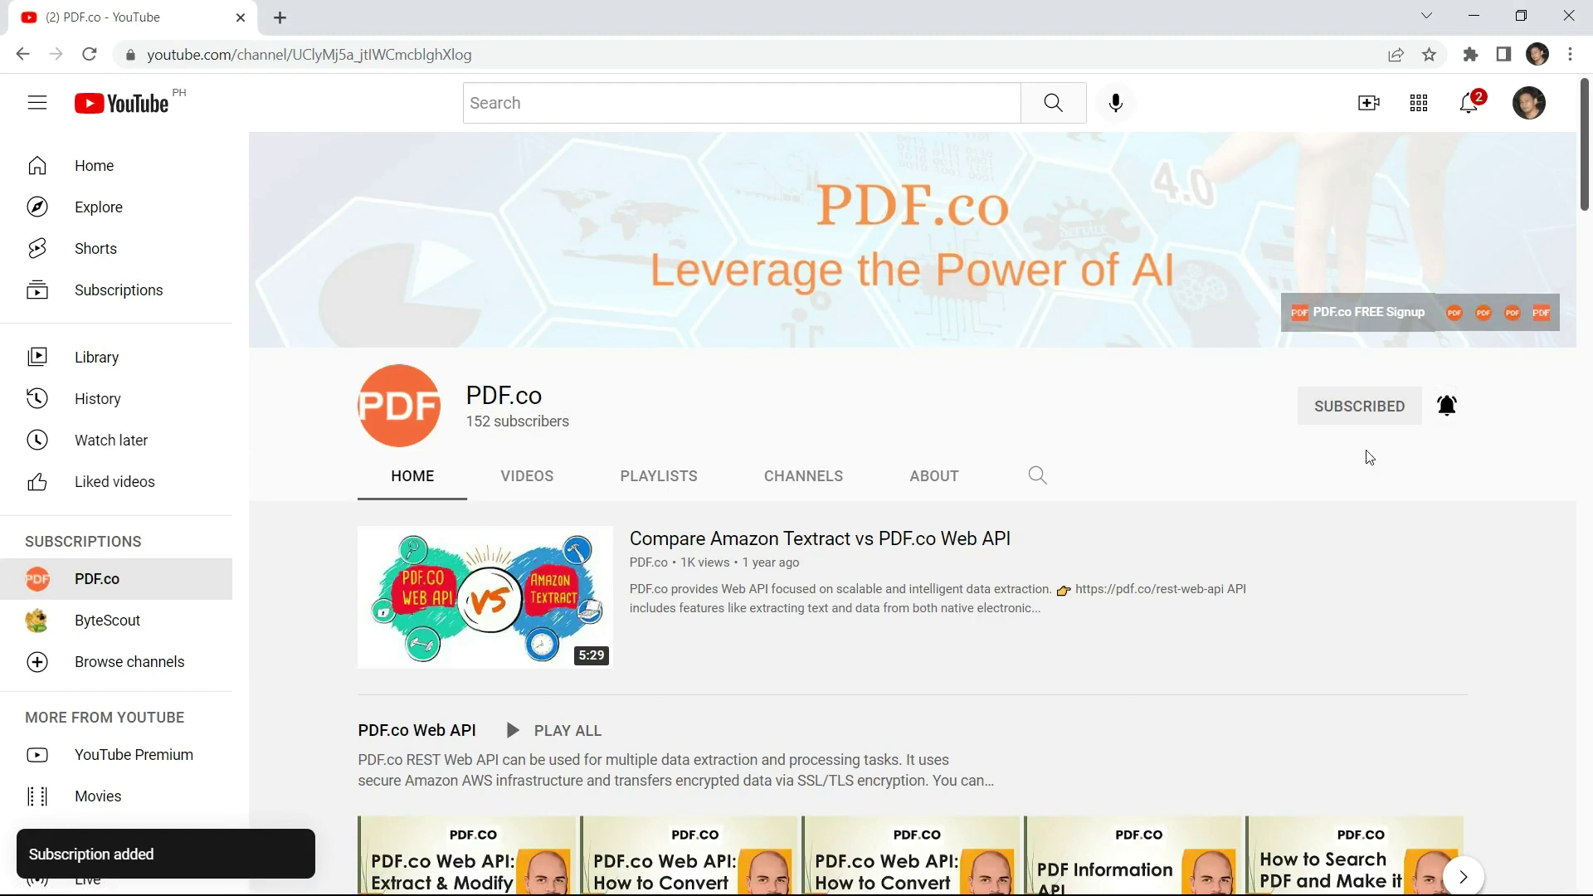